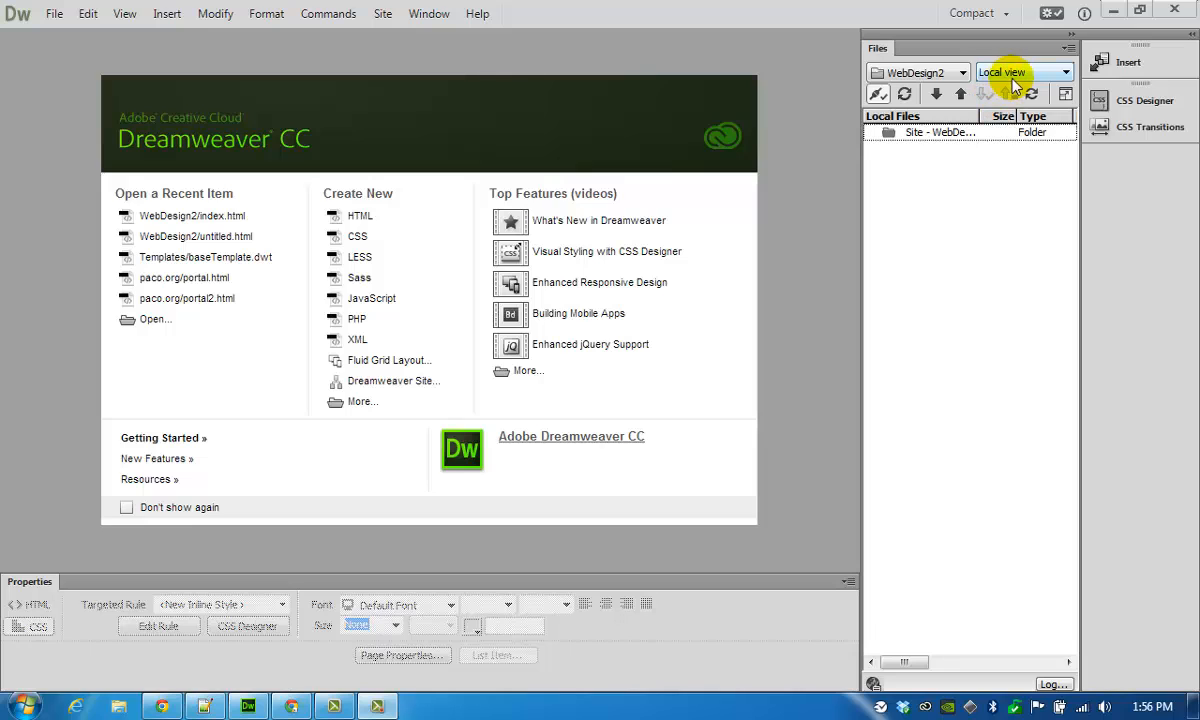
Examine the WebDesign2 site's remote server contents, checking the DO NOT UPLOAD FILES HERE entry and htdocs folder, and return to the local view.
click(1031, 75)
click(1034, 104)
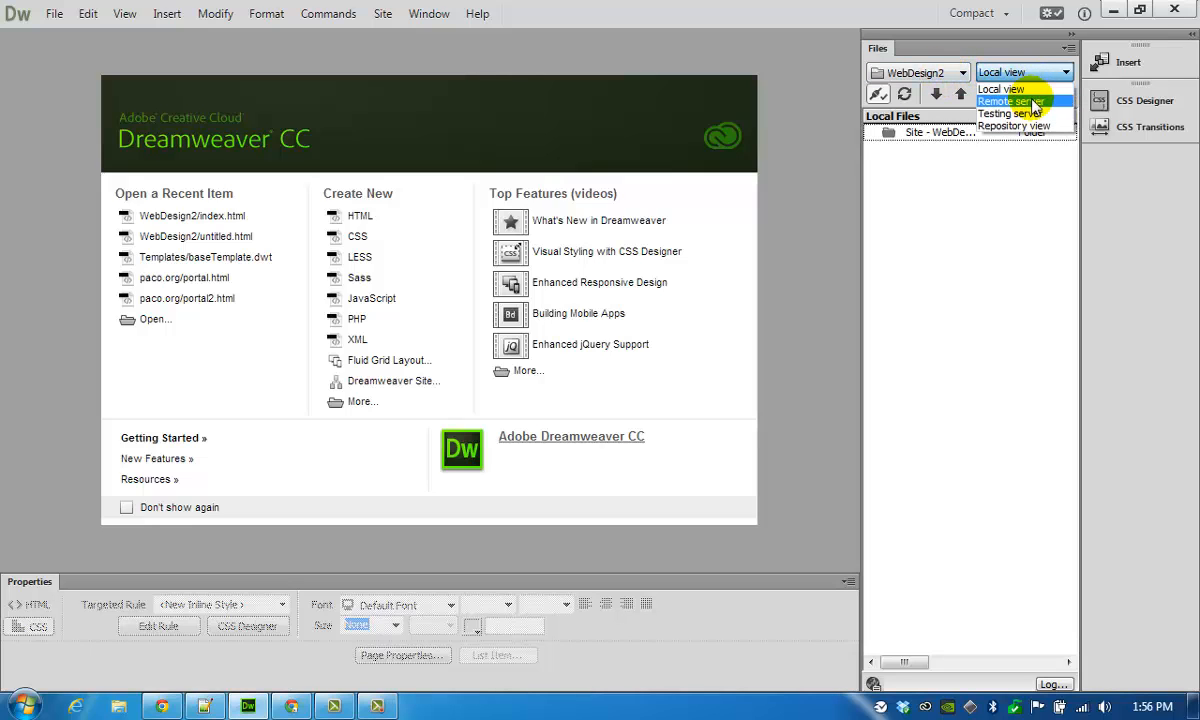
click(1032, 104)
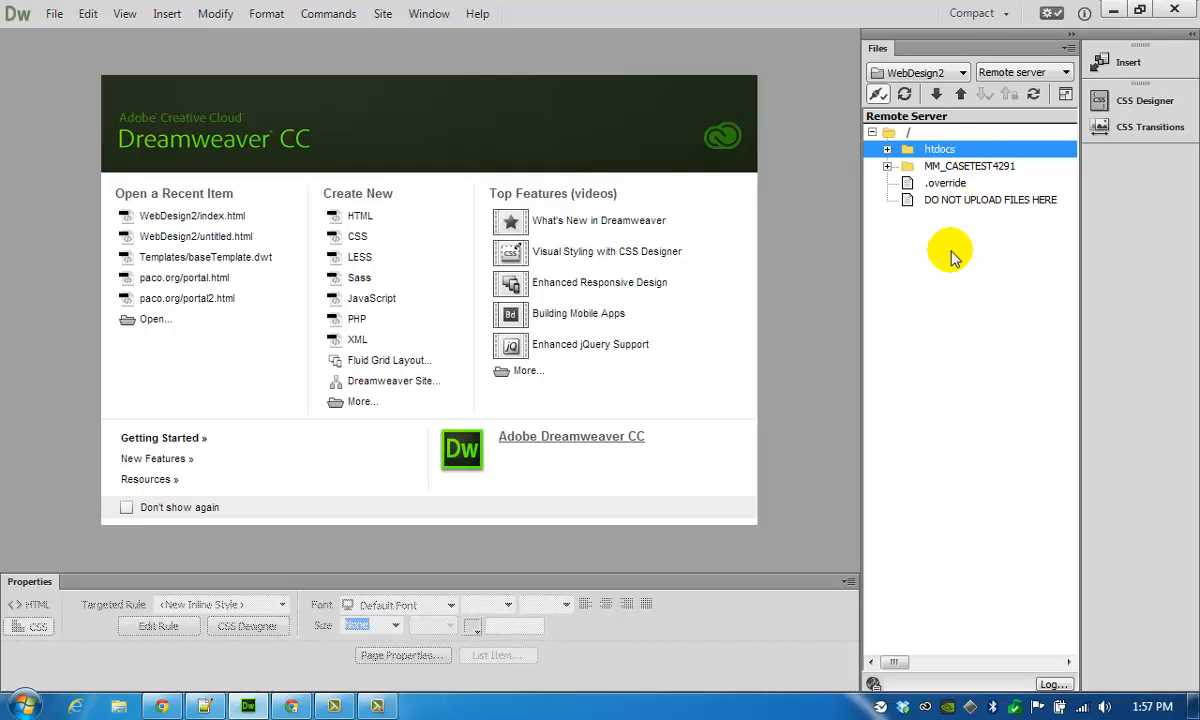
click(970, 202)
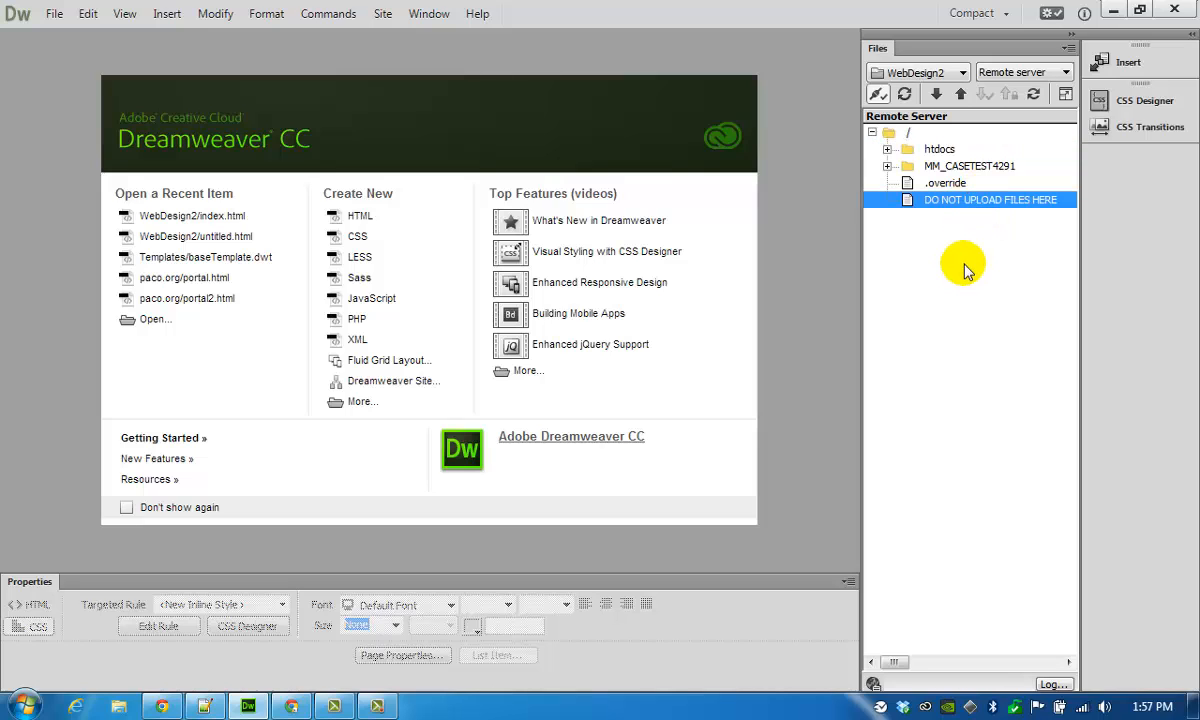
click(943, 150)
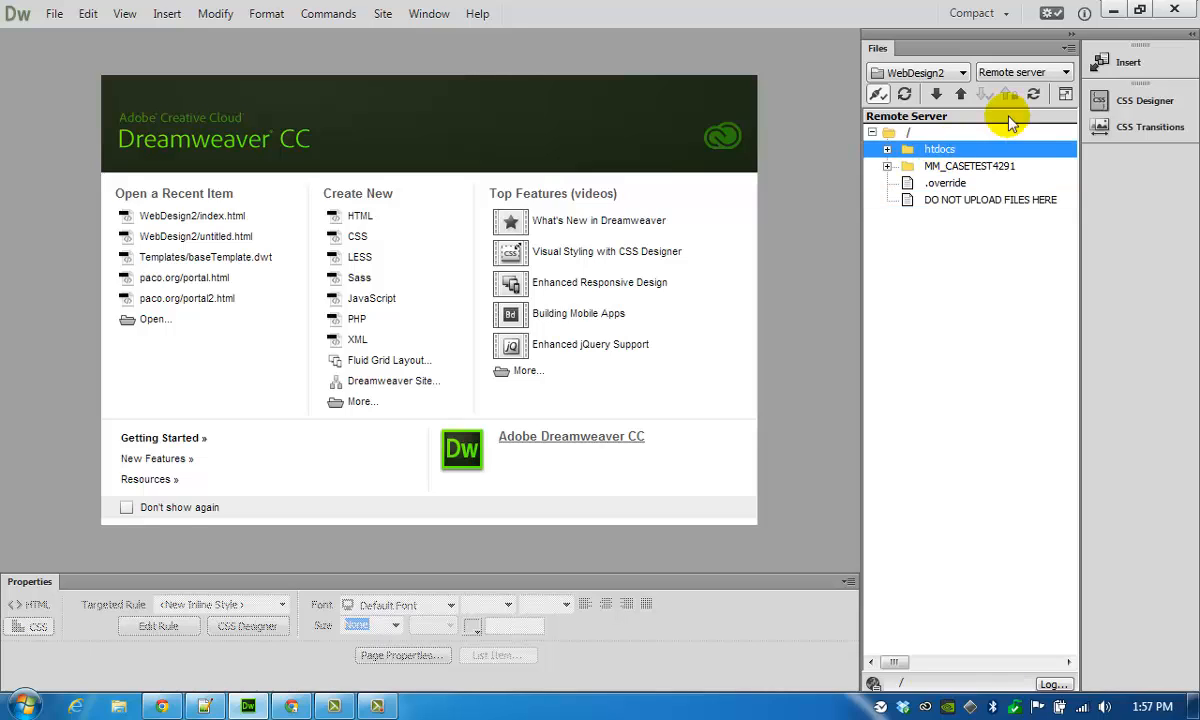
click(1025, 73)
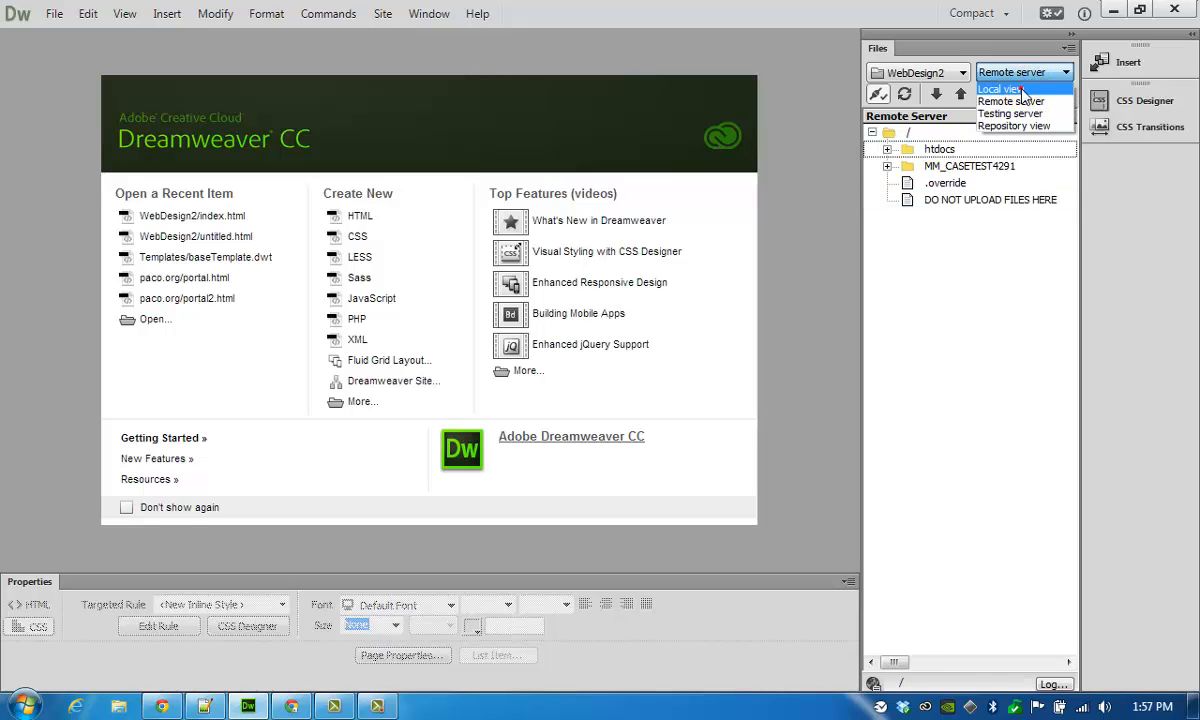
click(1015, 90)
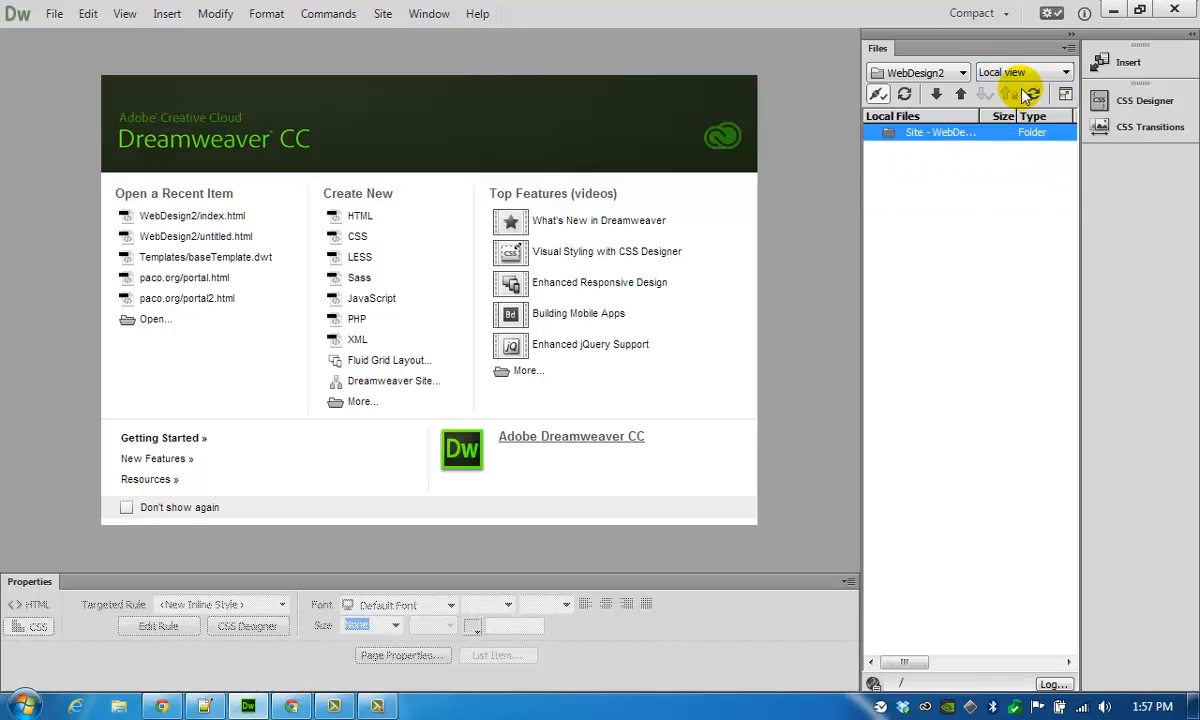
Set the root directory of the WebDesign2 site's FTP server to /htdocs/ and save the site setup.
click(381, 13)
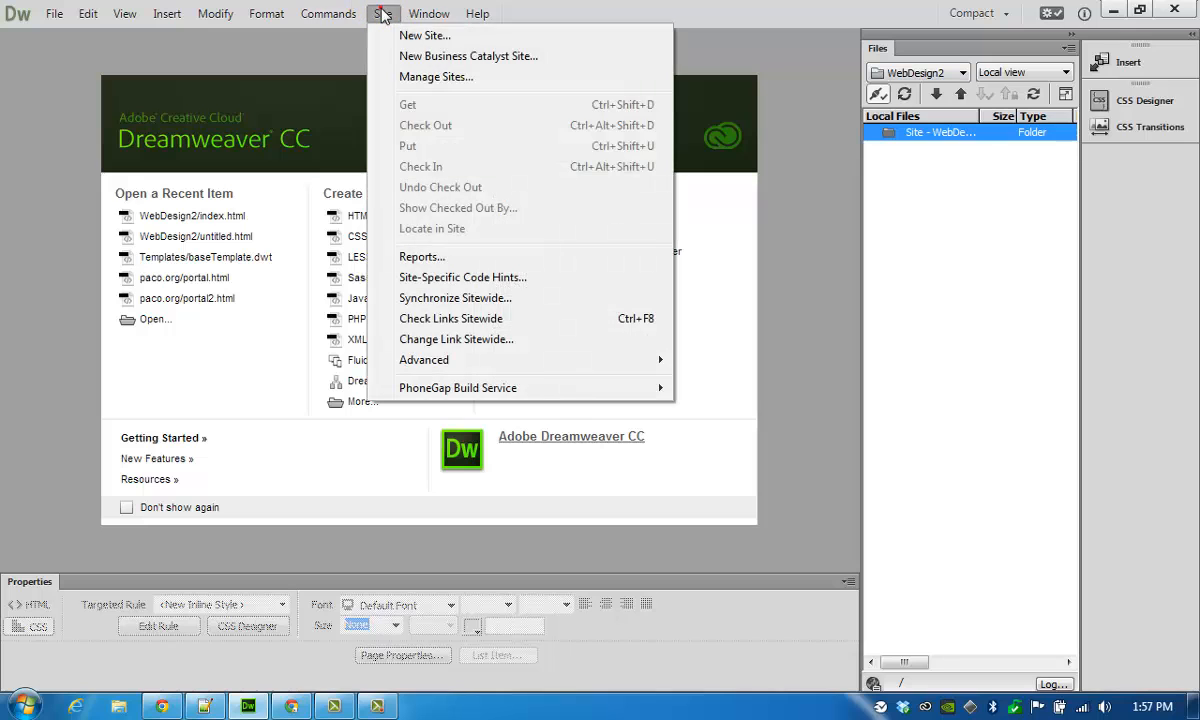
click(434, 77)
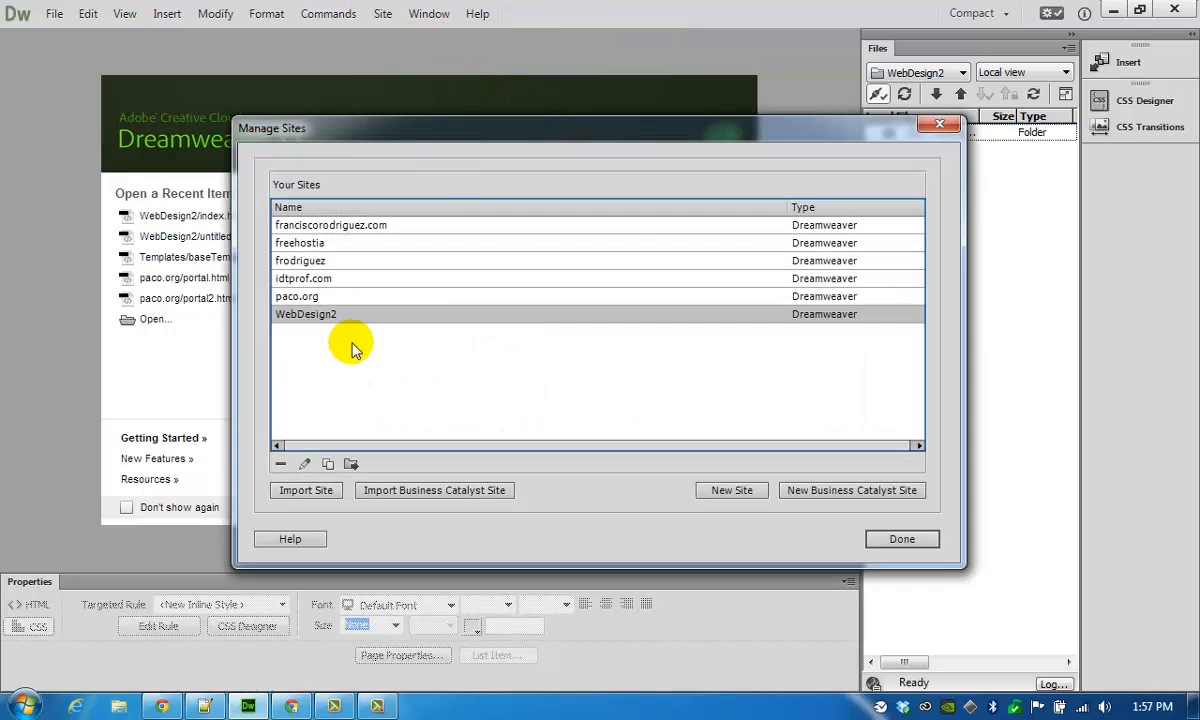
double_click(318, 316)
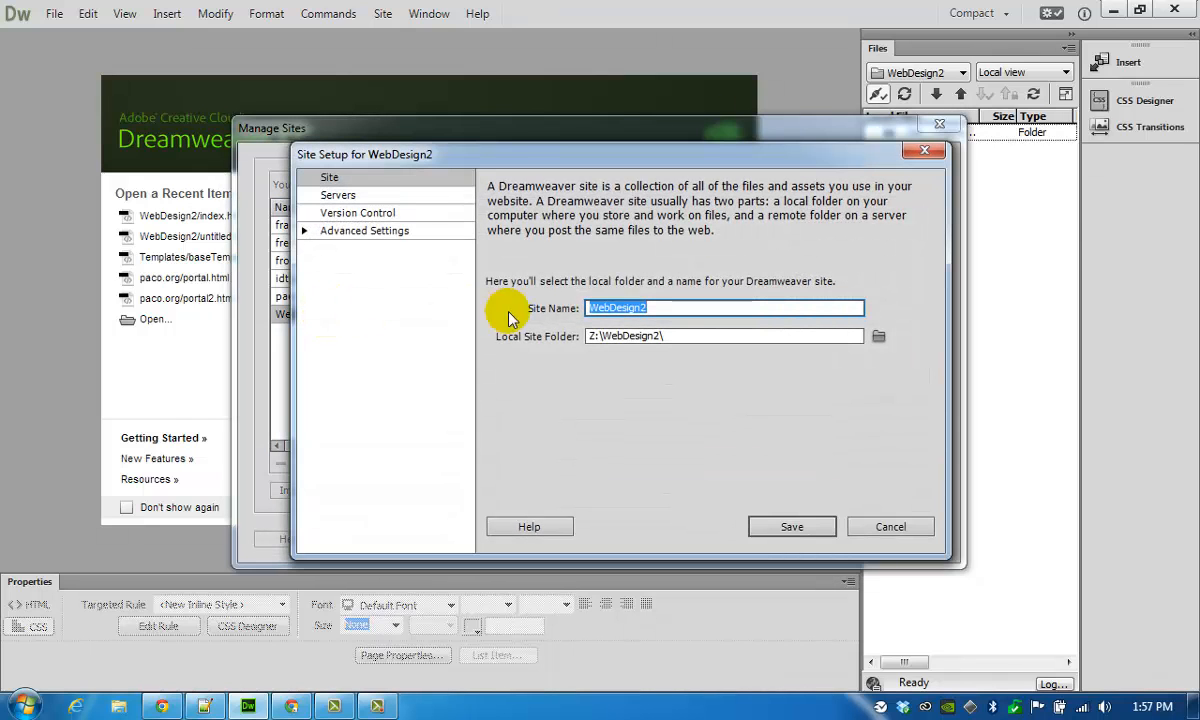
click(340, 195)
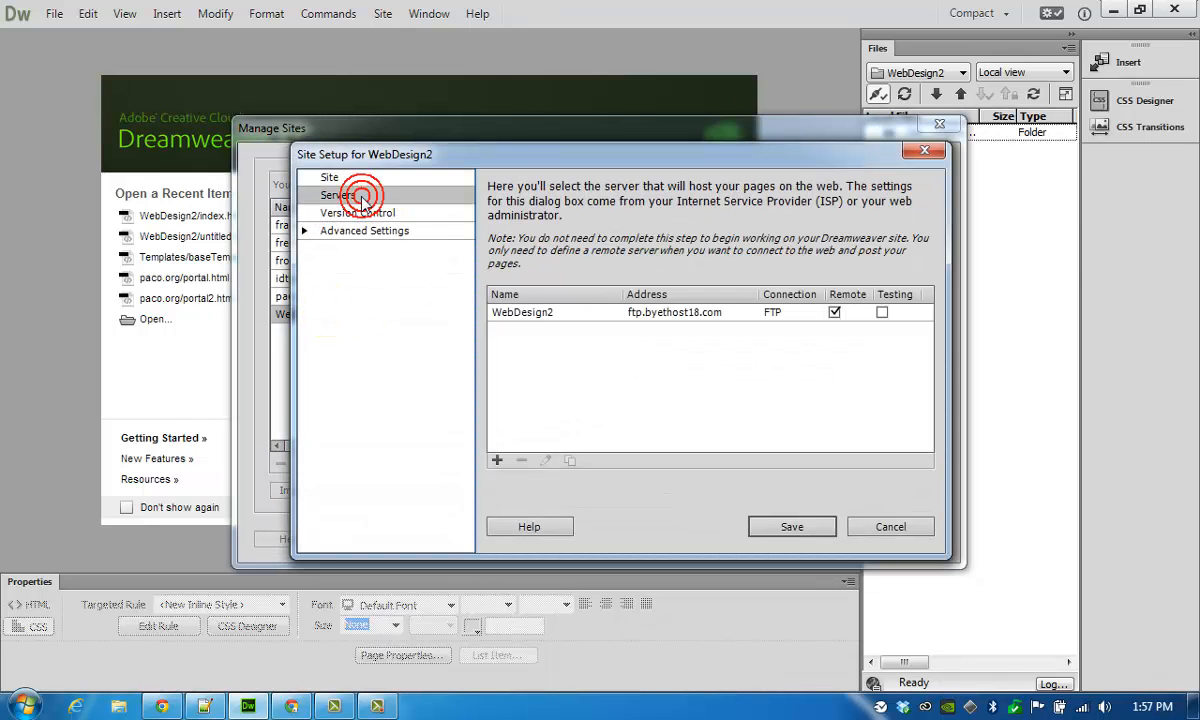
double_click(530, 314)
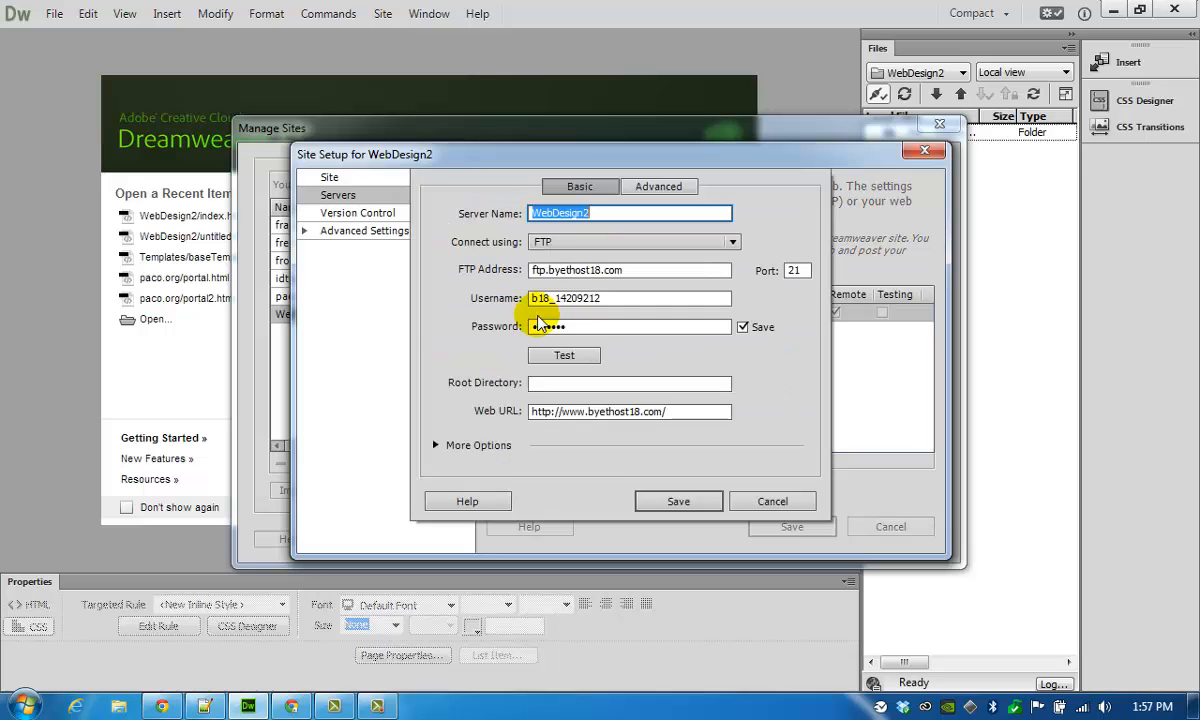
click(604, 384)
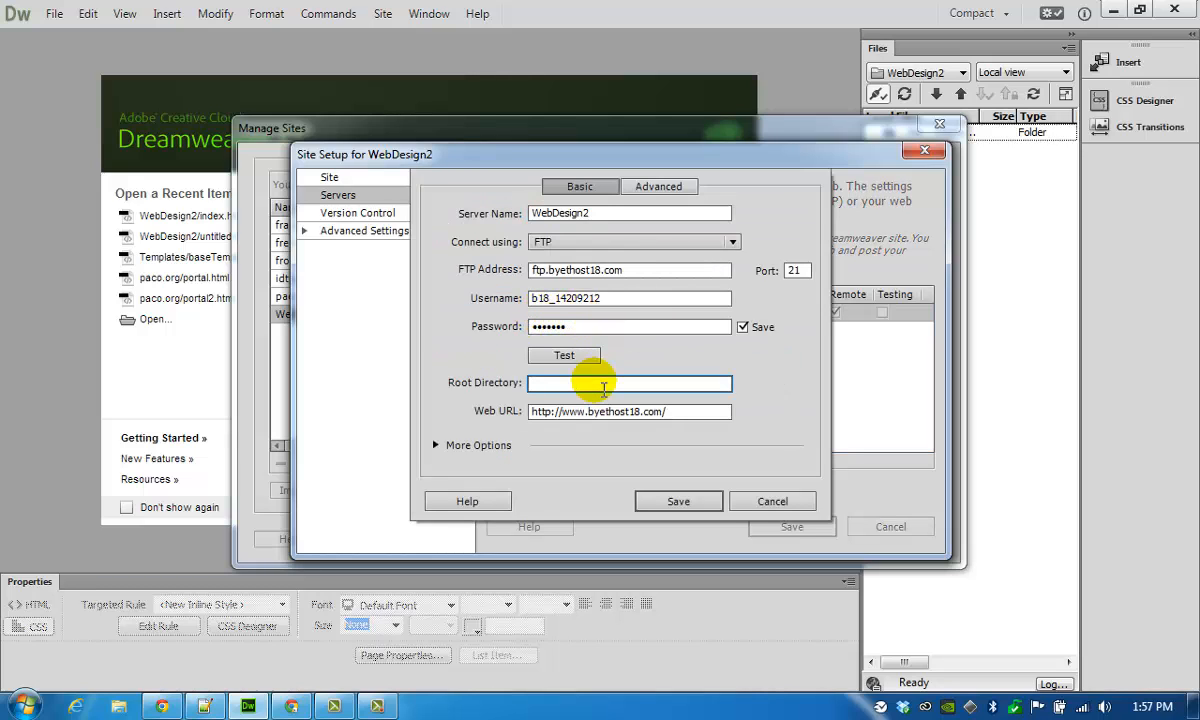
text(/htdocs/)
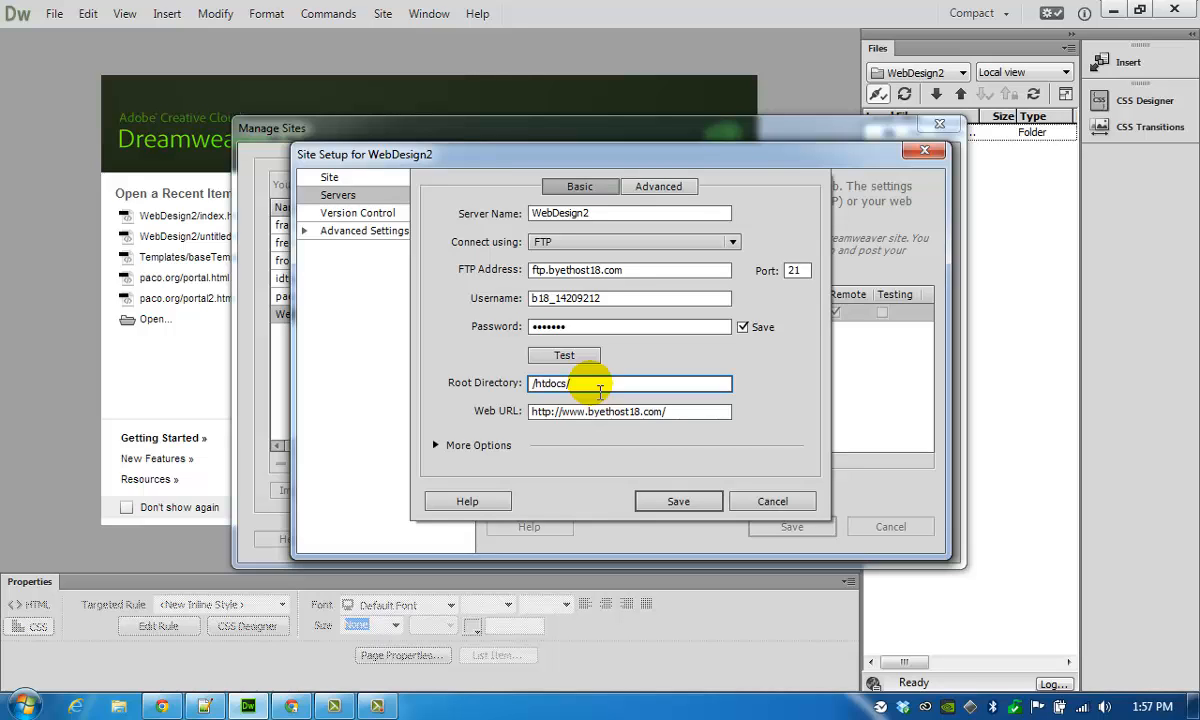
click(681, 499)
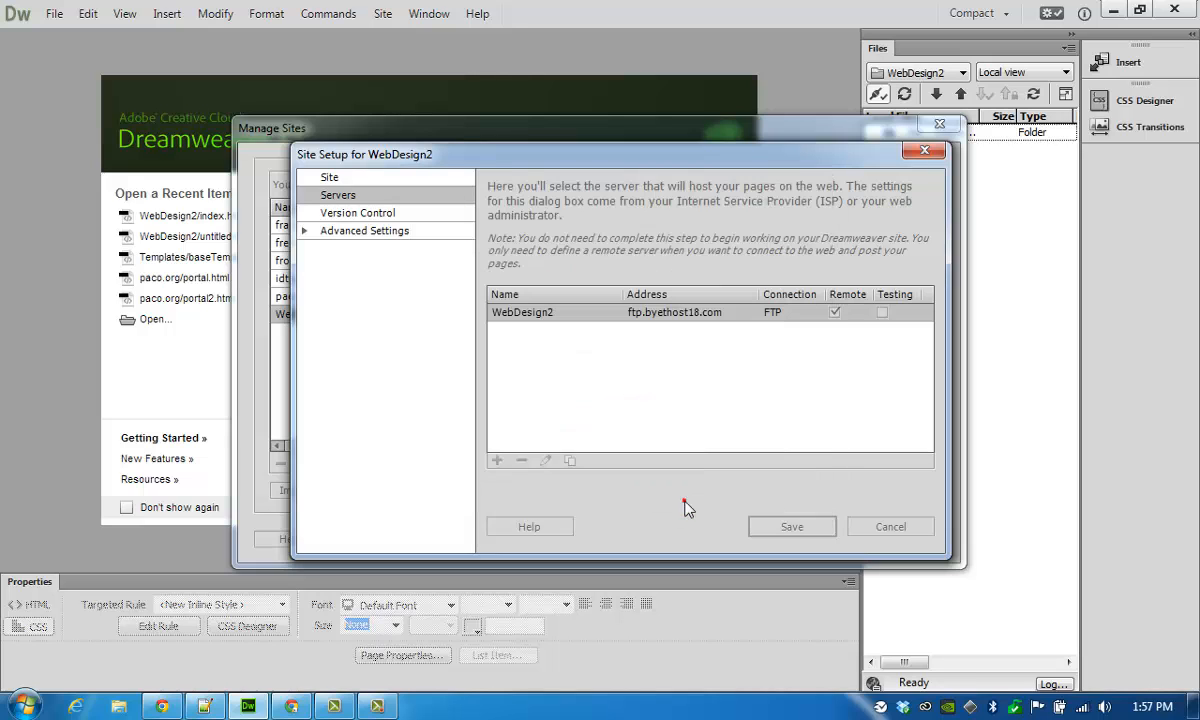
click(790, 520)
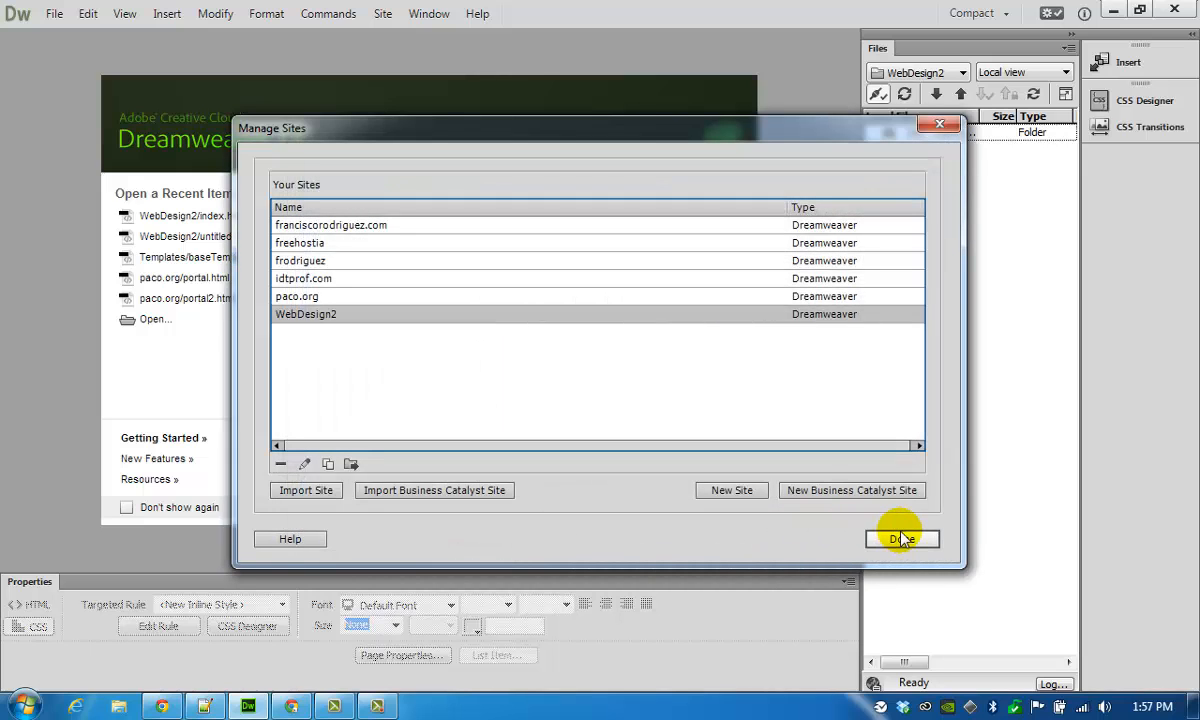
click(901, 539)
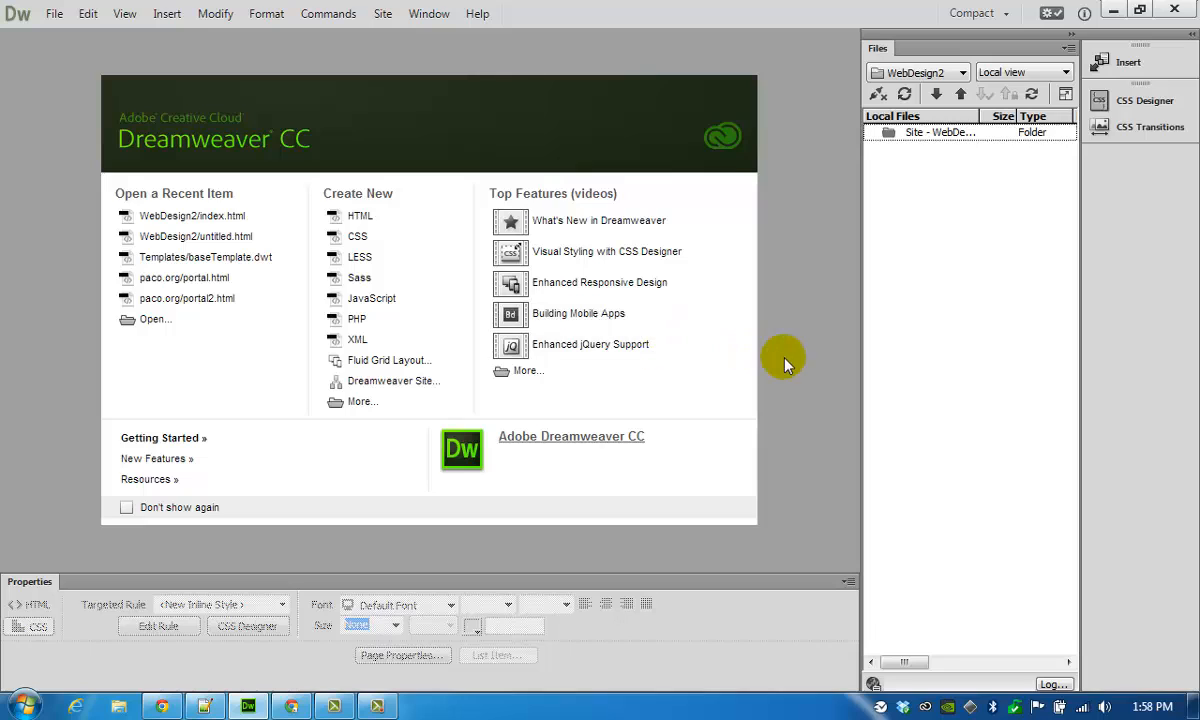
Create a new HTML document in the WebDesign2 site and set its page title to the site owner's full name.
click(918, 132)
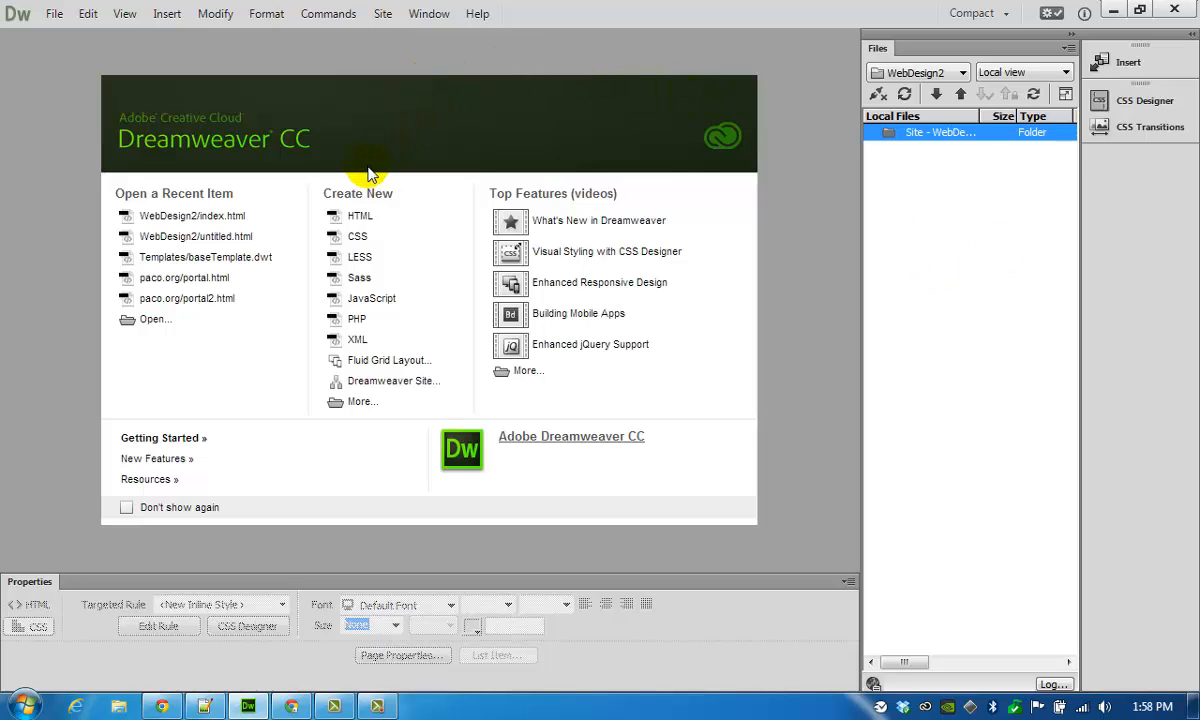
click(358, 219)
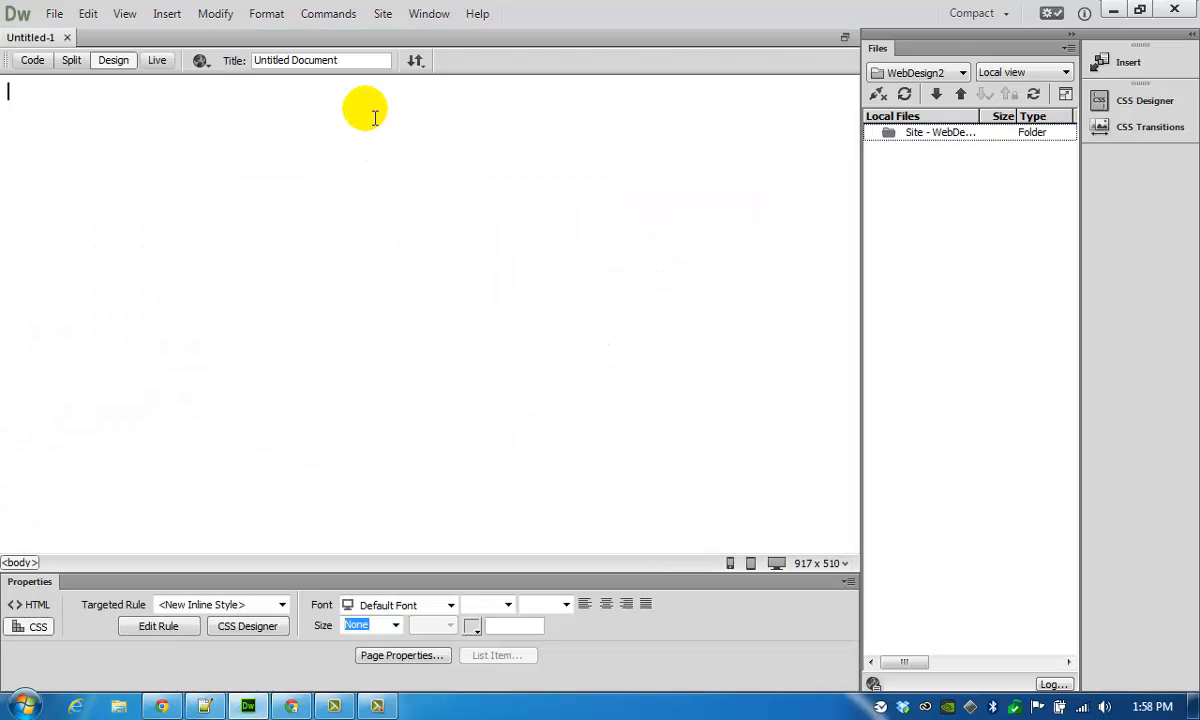
click(362, 60)
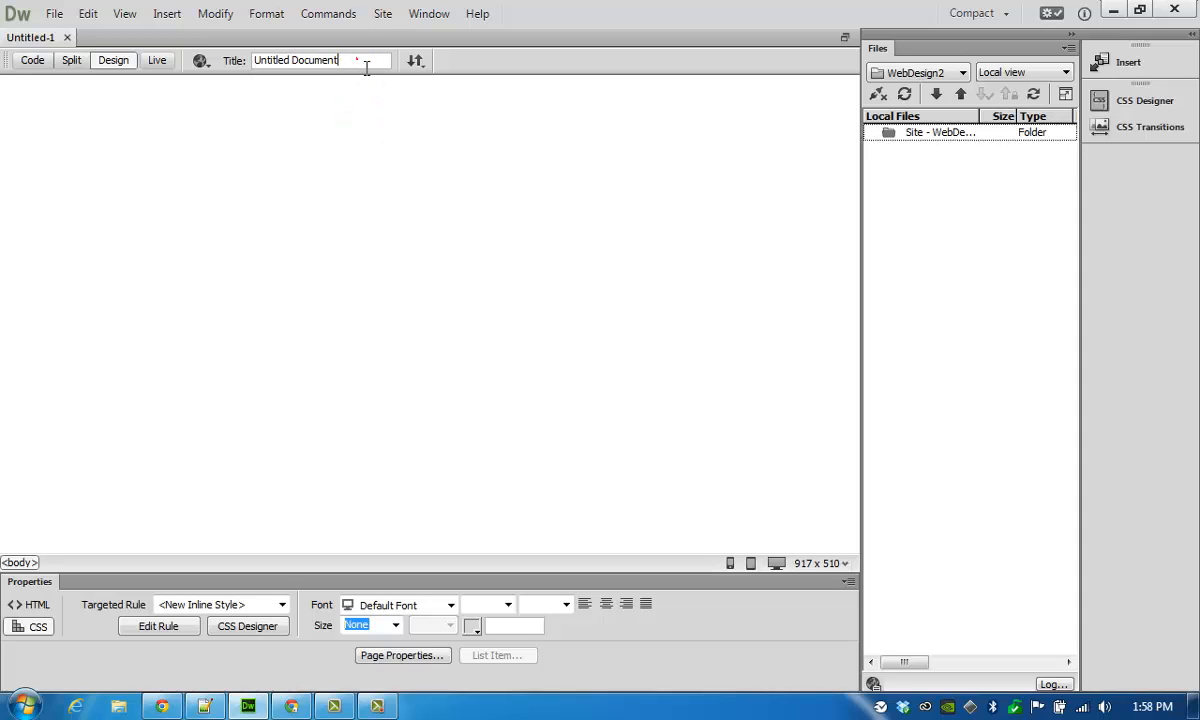
double_click(356, 60)
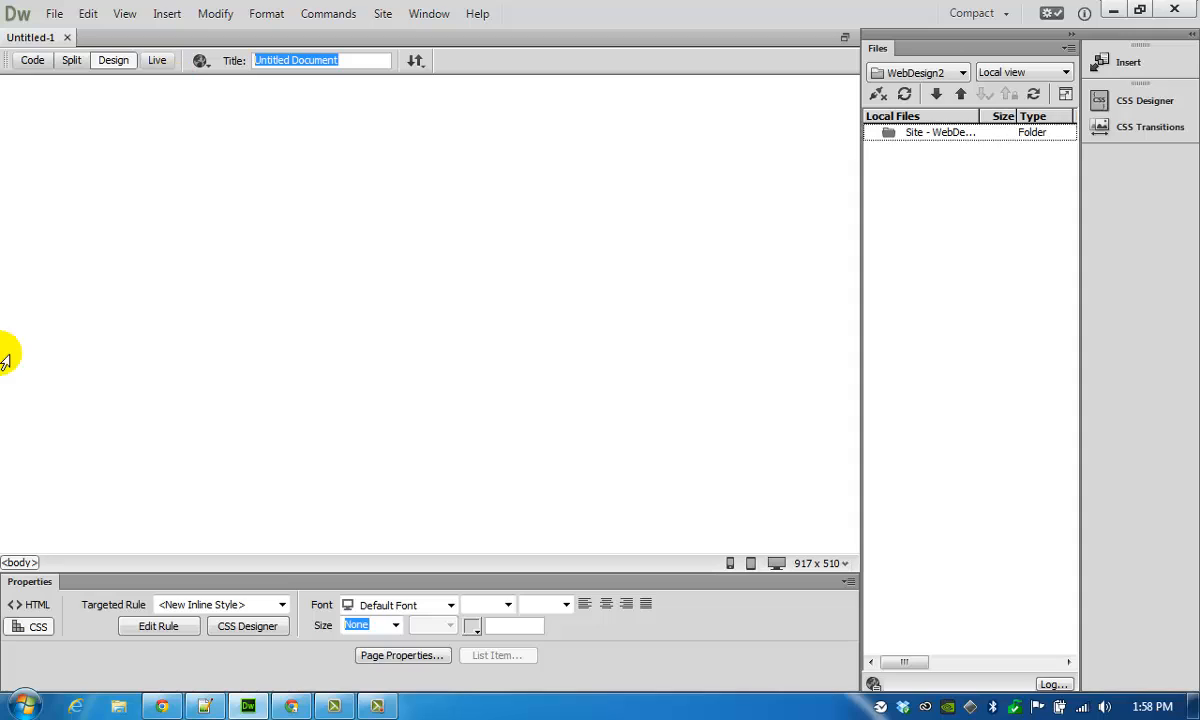
text(Francisco)
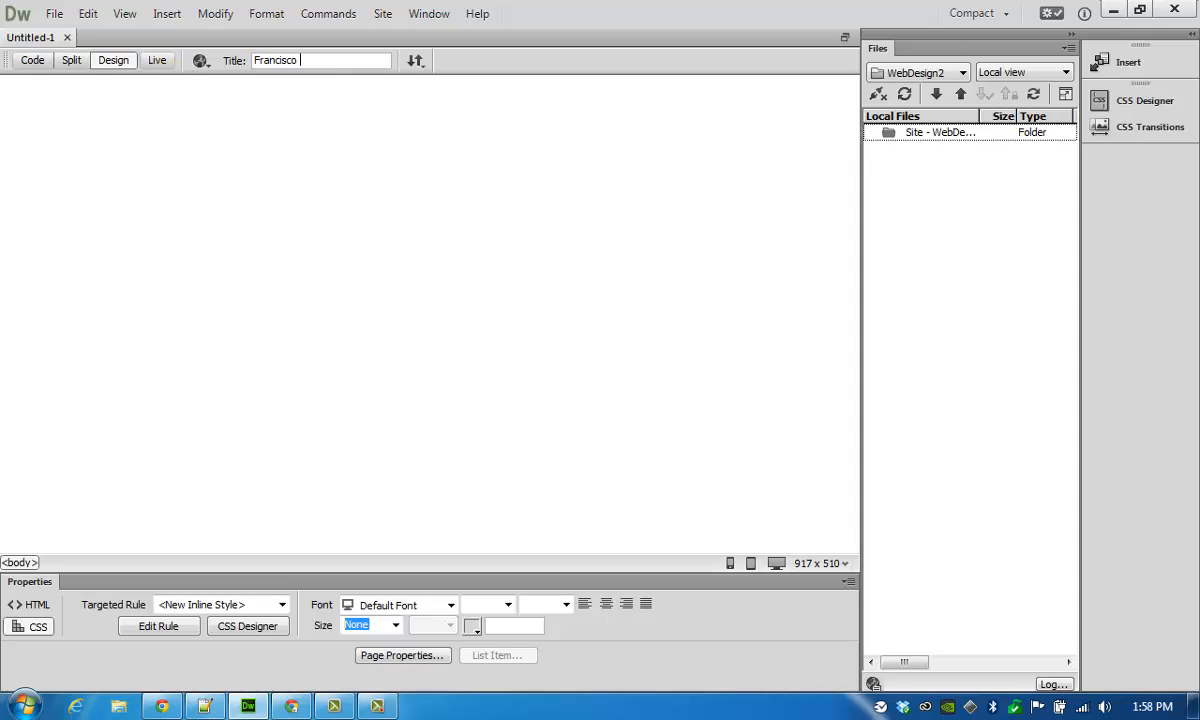
text( I. Rodriguez)
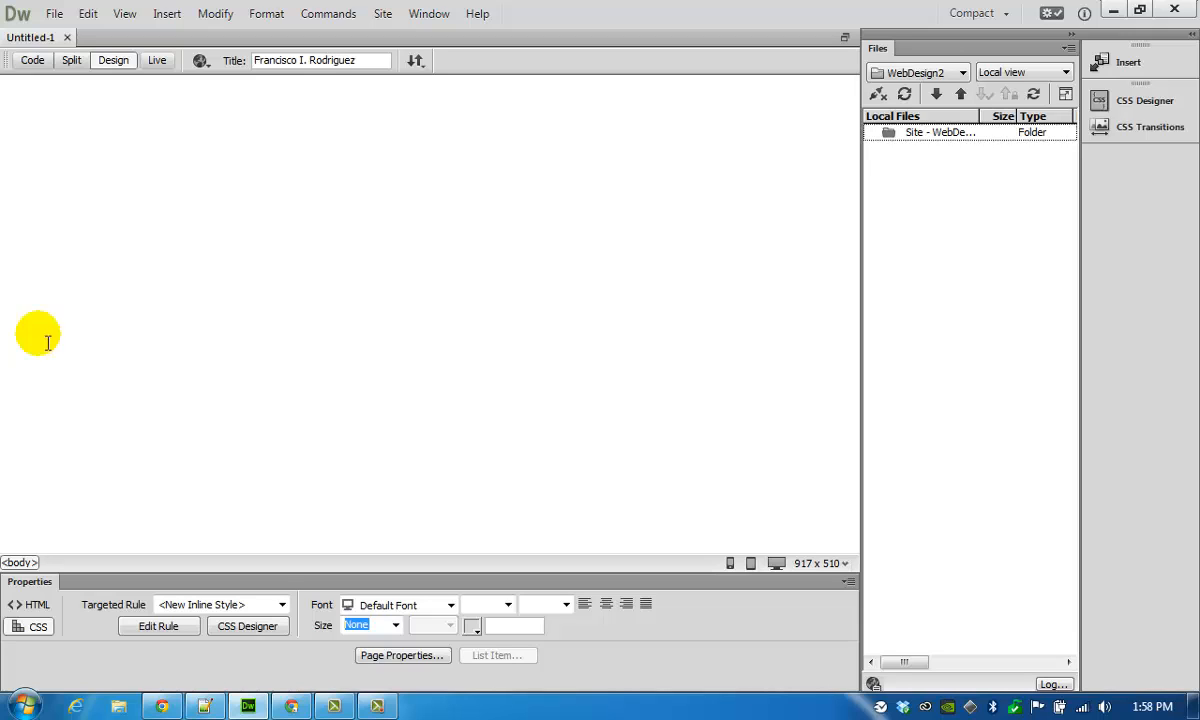
Enter the site owner's full name as the first paragraph of the page body.
click(181, 229)
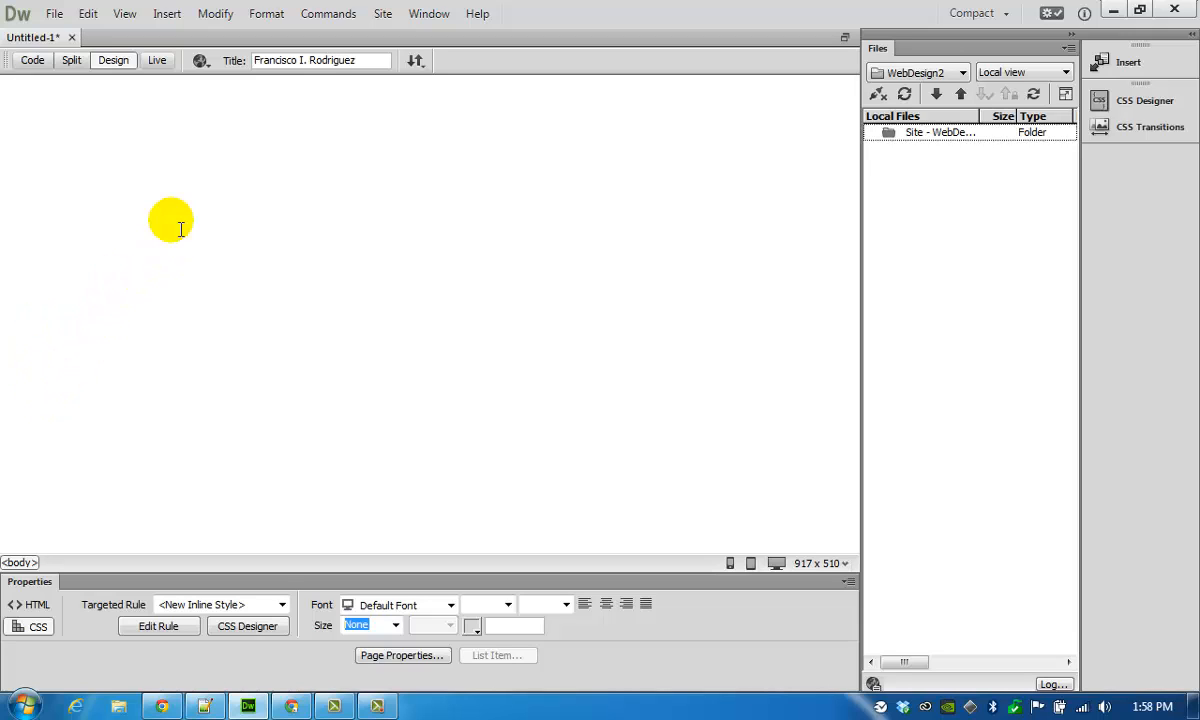
text(Fran)
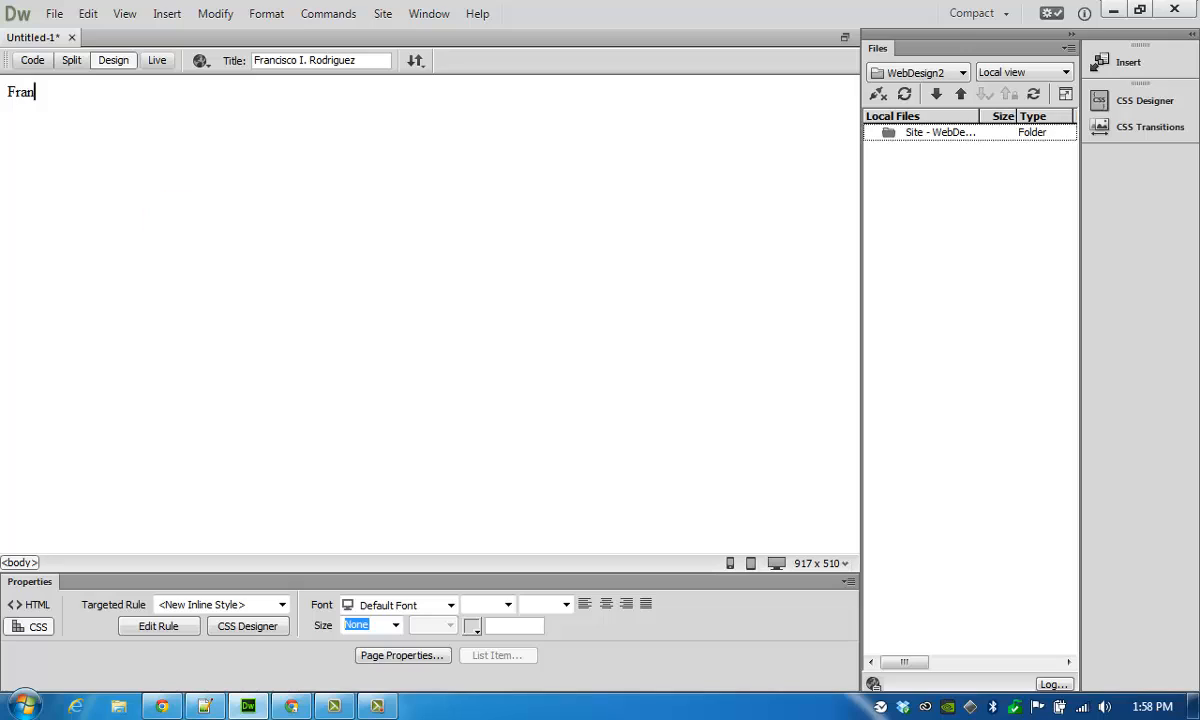
text(cisco I. Rodriguez)
key(Return)
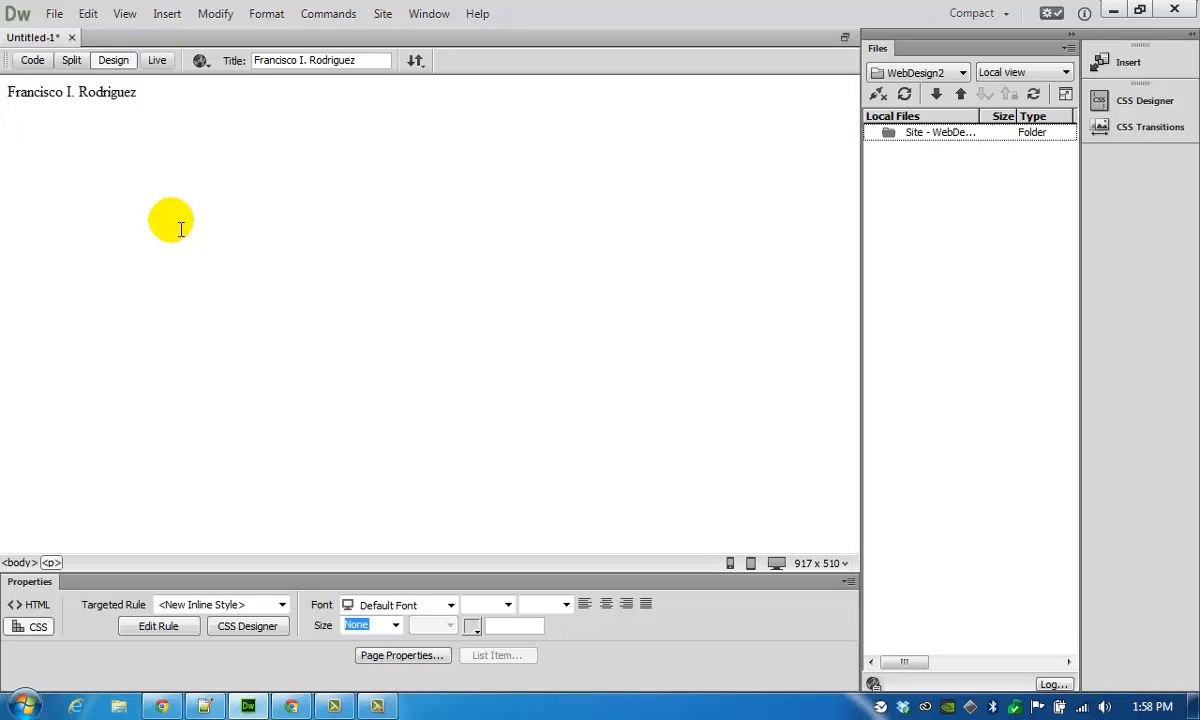
Add the paragraphs "Vision Statement" and "Assignments" below the owner's name.
text(Vision St)
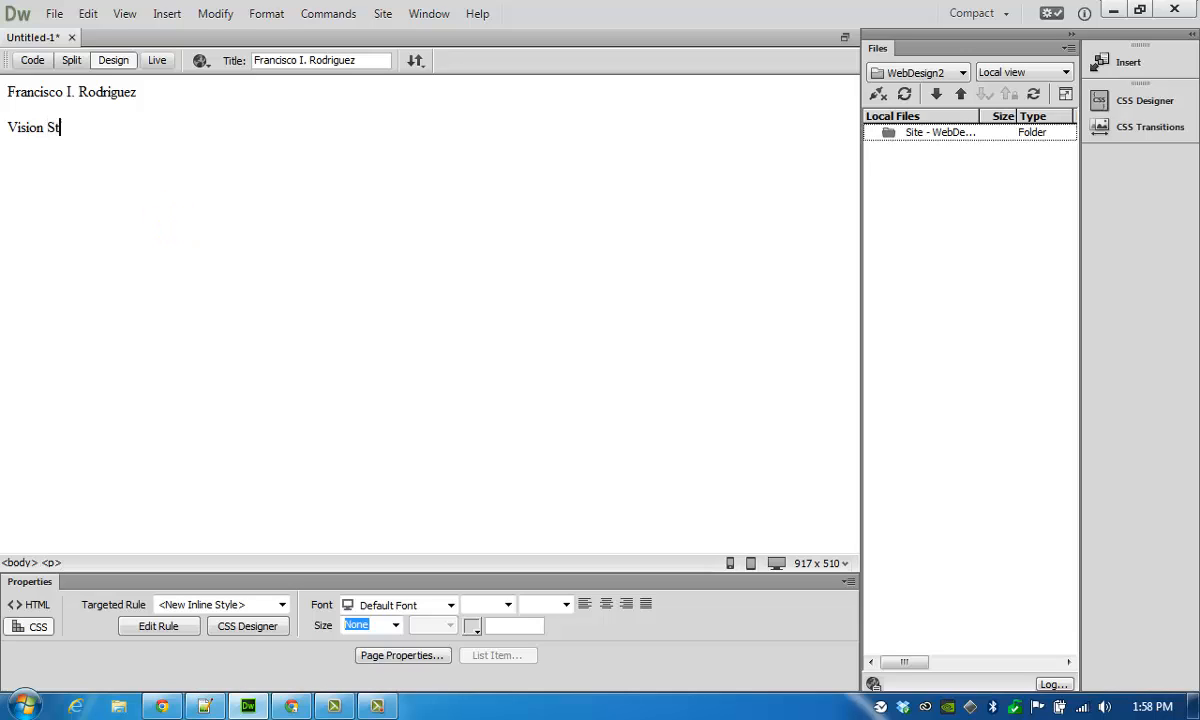
text(atement)
key(Return)
text(Assi)
key(BackSpace)
text(ignments)
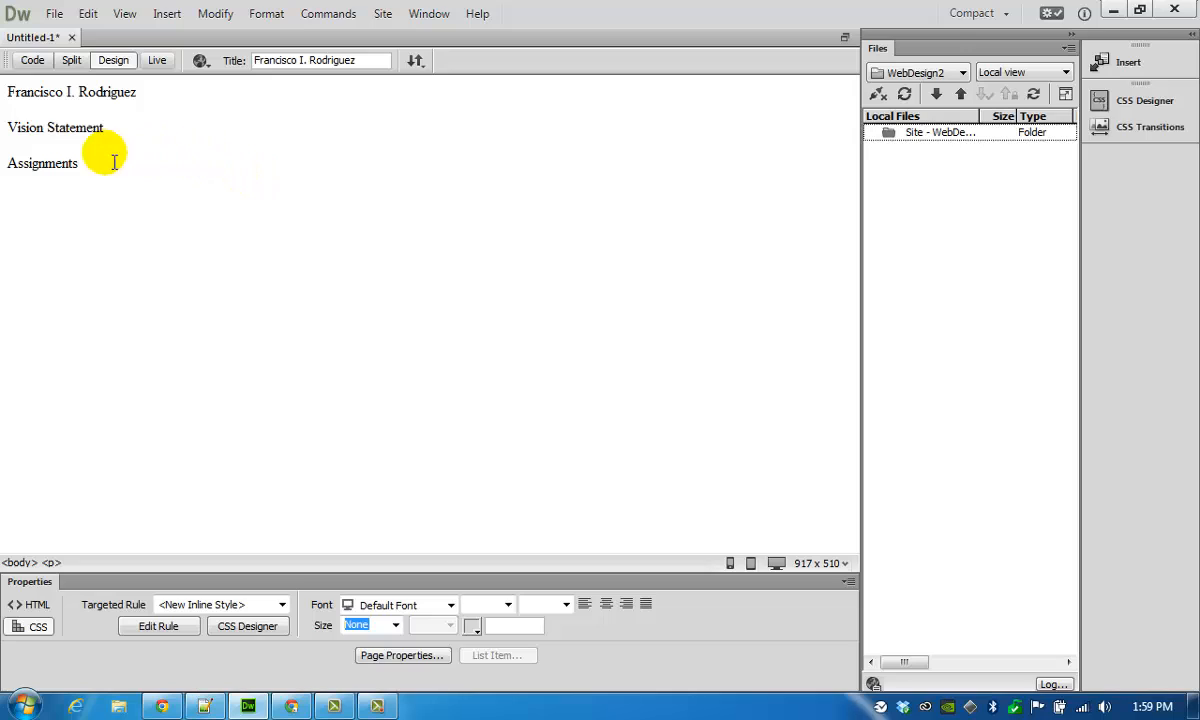
Insert the paragraph "Properly plan the development of a website" beneath the Vision Statement line.
click(150, 128)
click(170, 143)
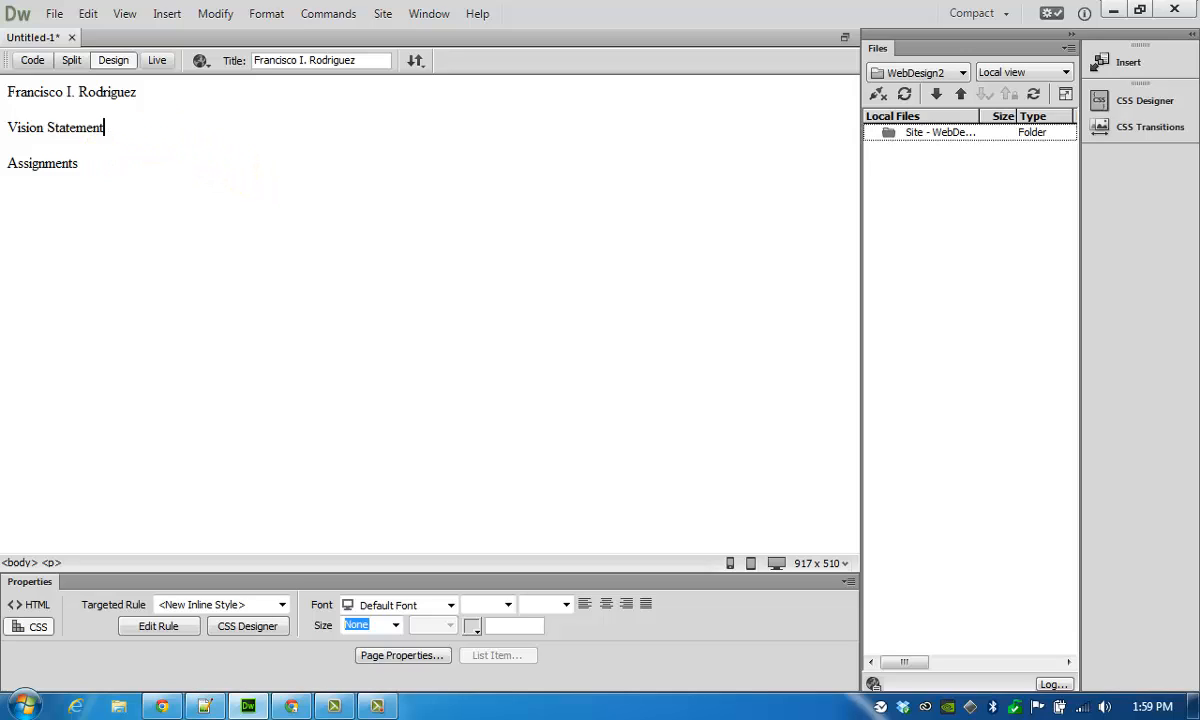
key(Return)
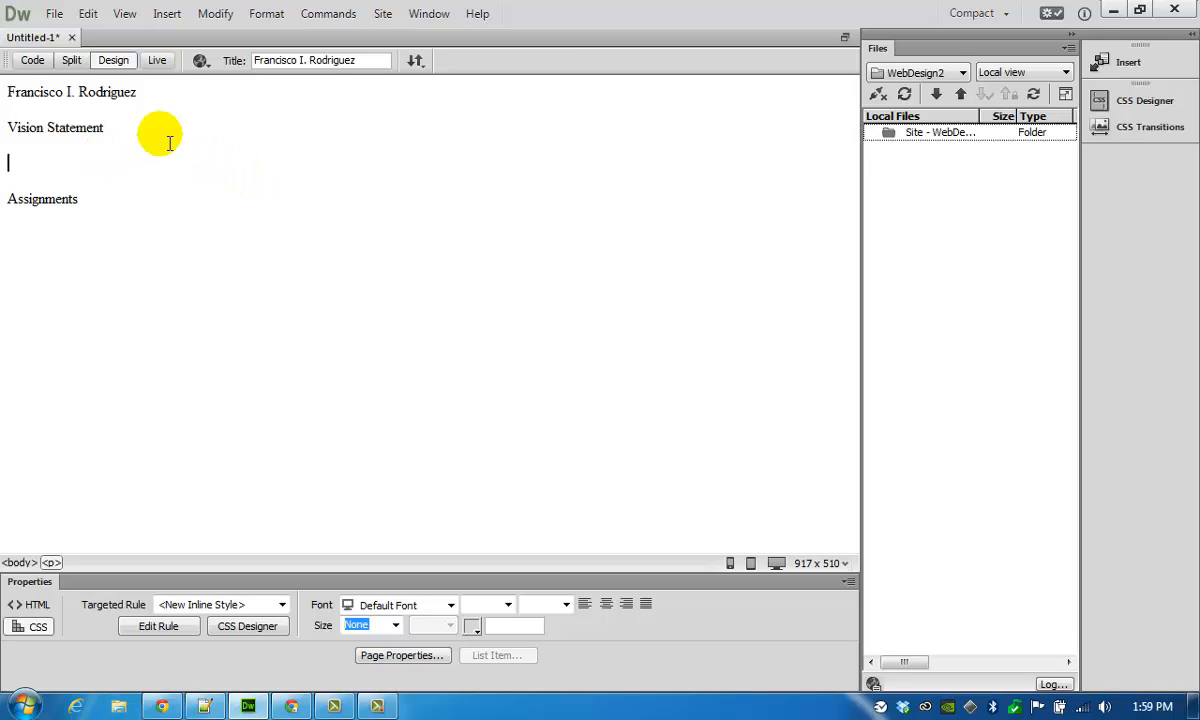
text(Properly)
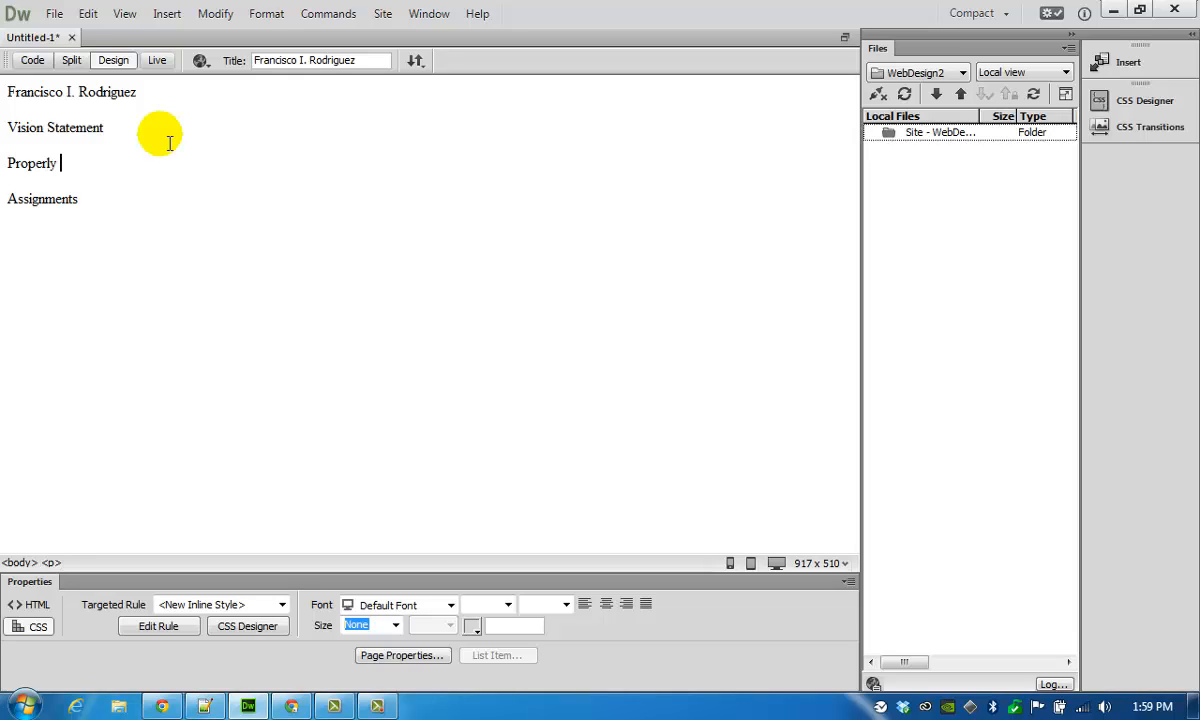
text( plan the develop)
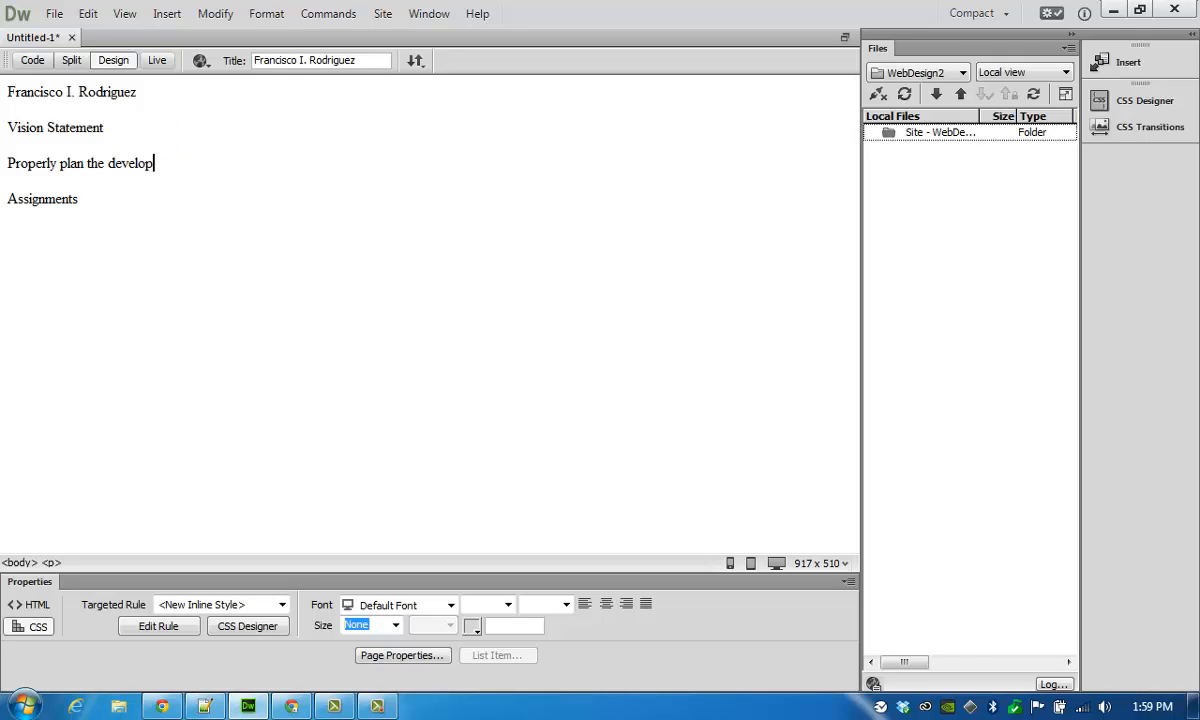
text(ment of a website)
key(Return)
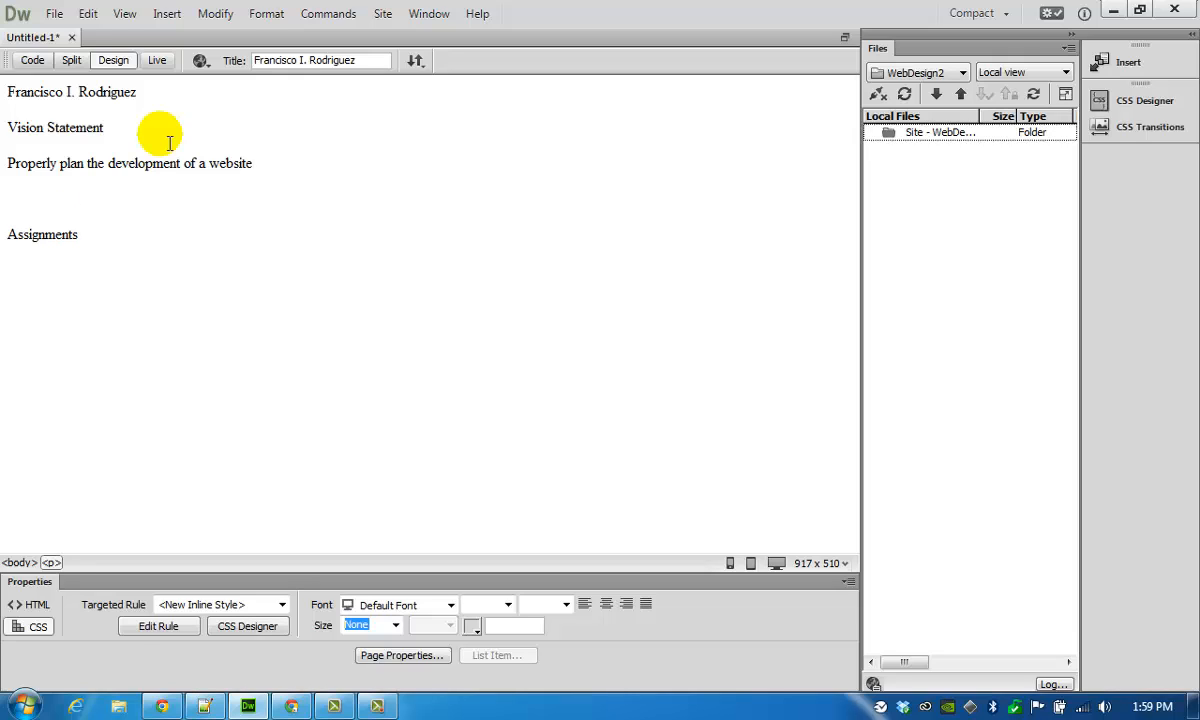
Add the paragraph "Create a website using CSS for the layout" followed by a new empty paragraph above Assignments.
text(Create a w)
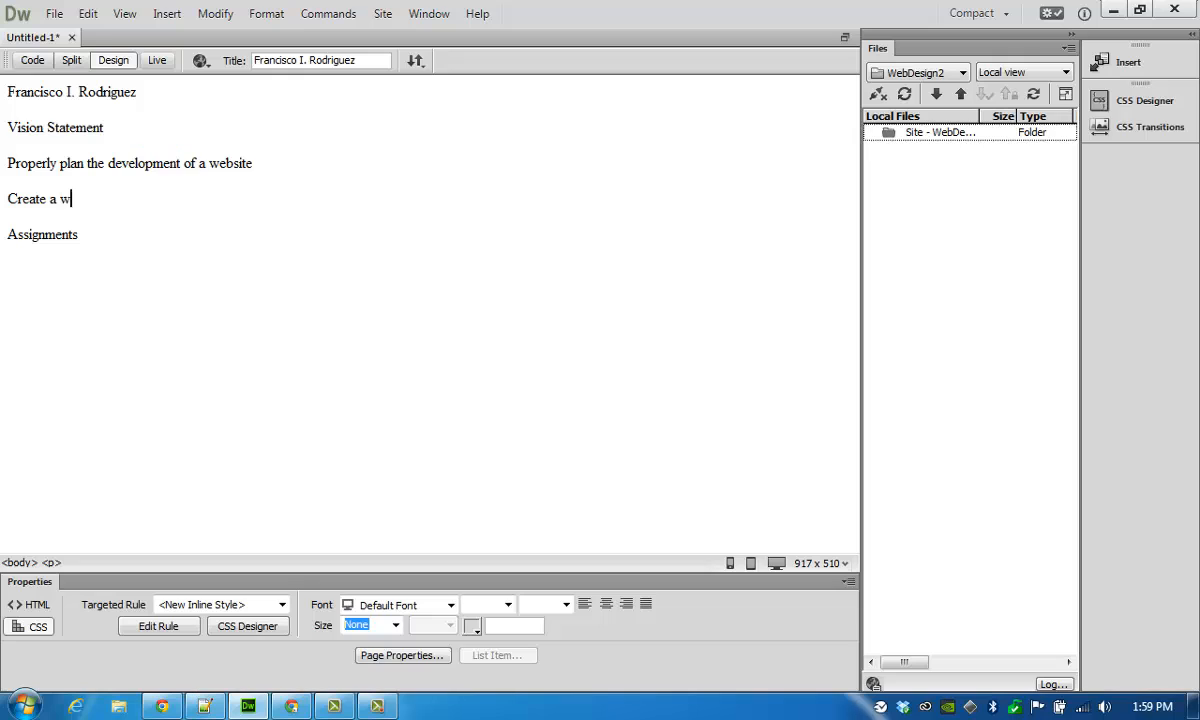
text(ebsite using CSS for the la)
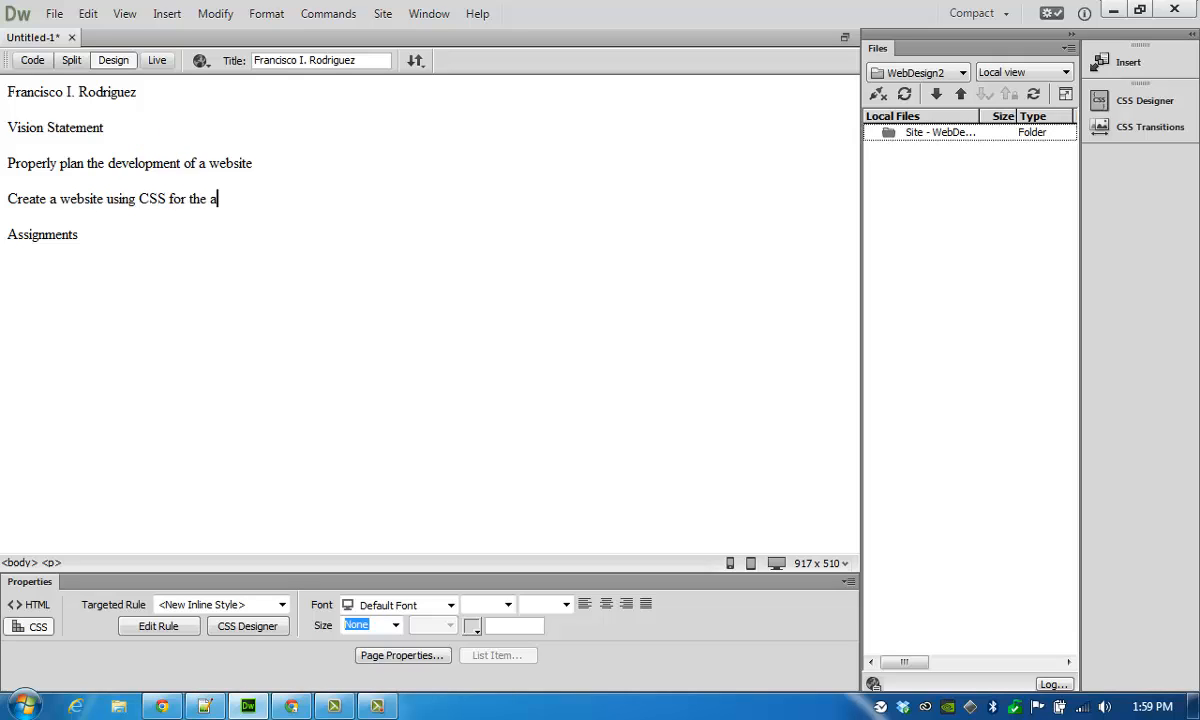
key(BackSpace)
text(layout)
key(Return)
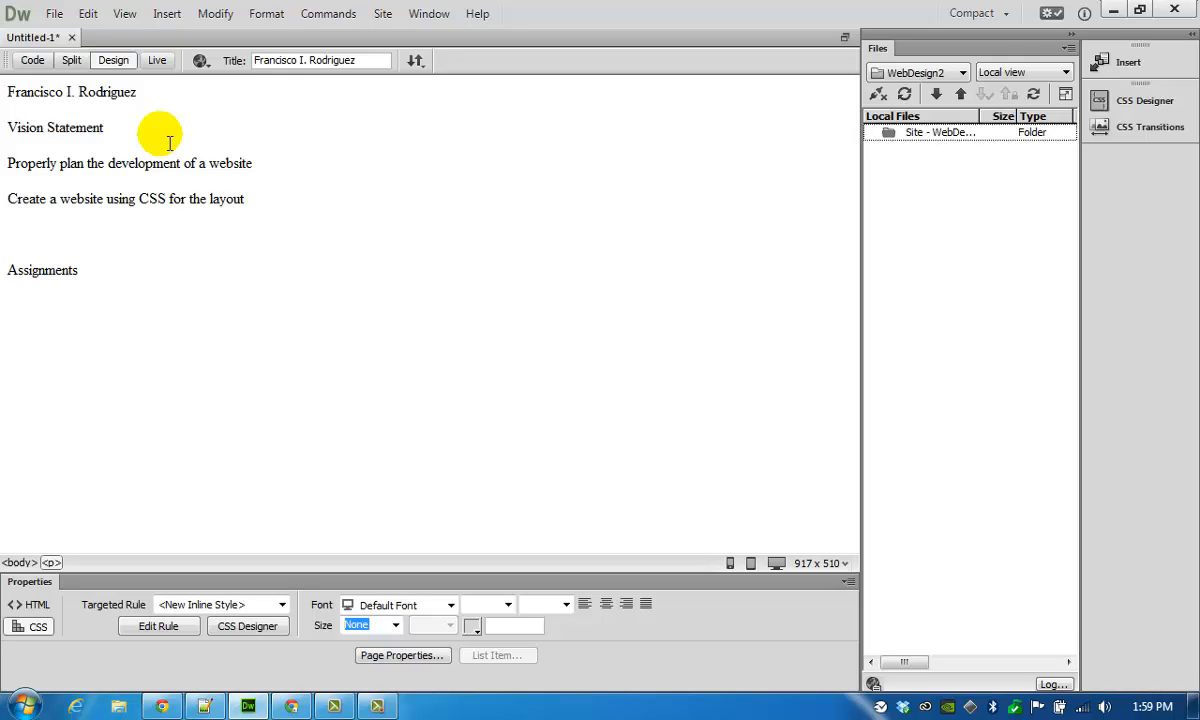
Enter "Deisgn a breautifu user-friendly website" in the empty paragraph above Assignments.
text(Deisg)
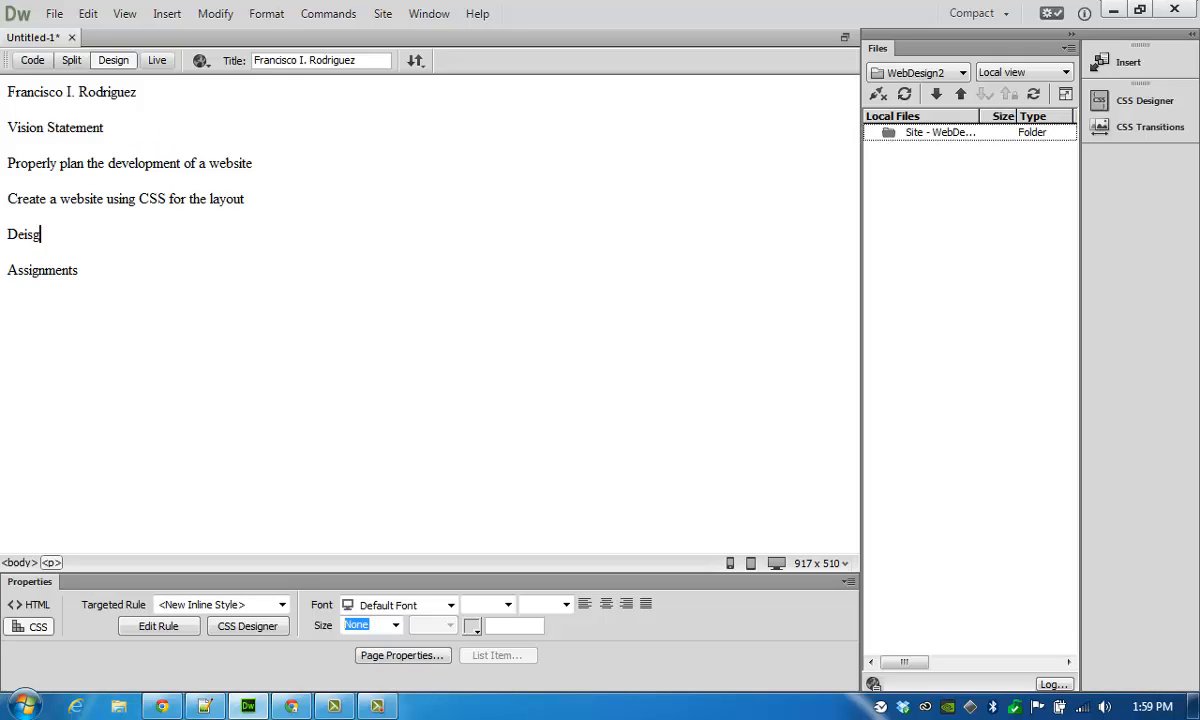
text(n a )
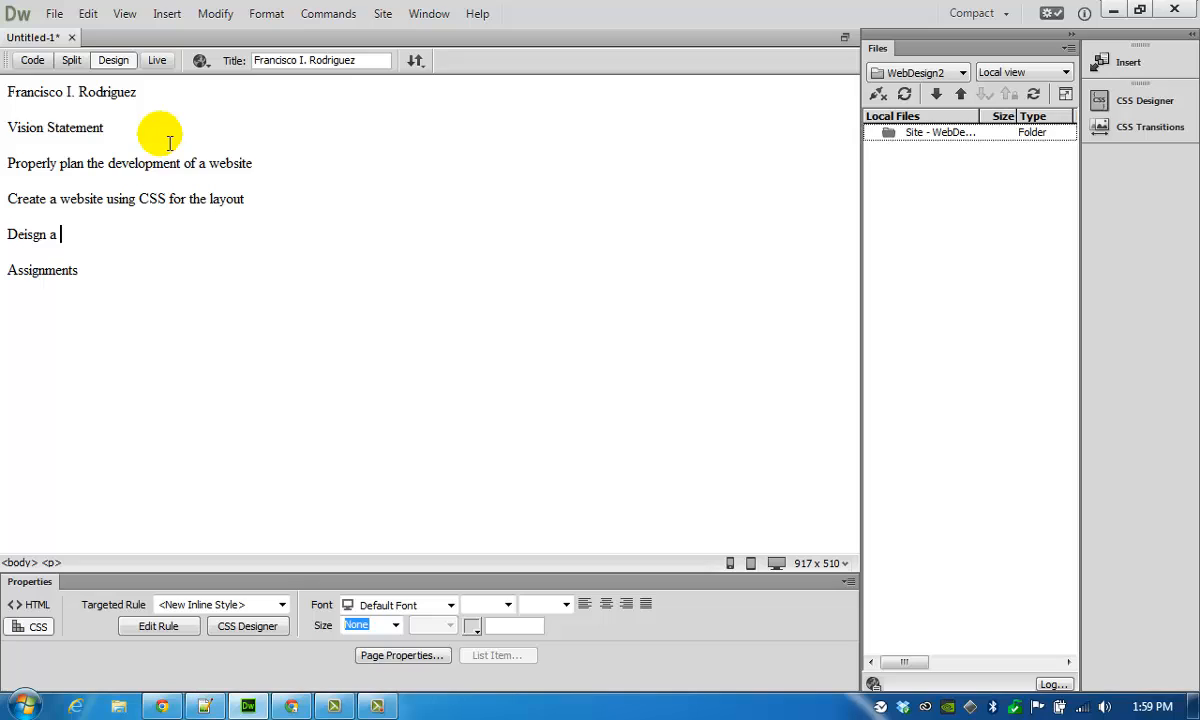
text(breautifu us)
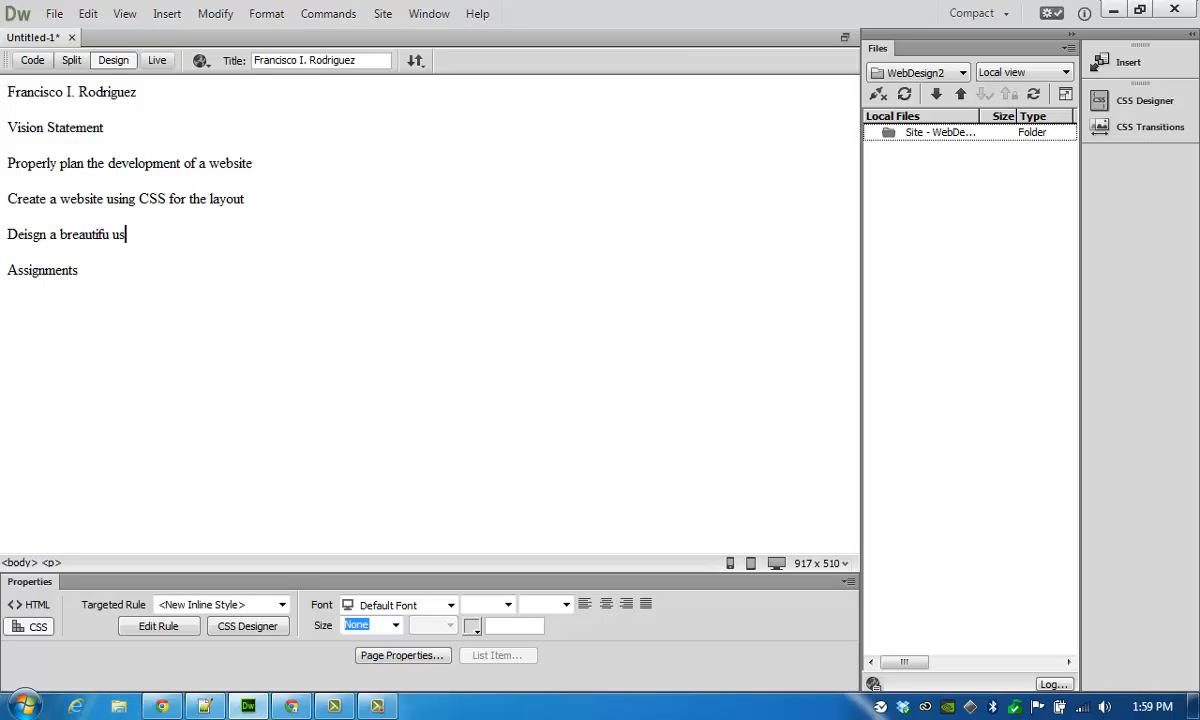
text(er-friendly website)
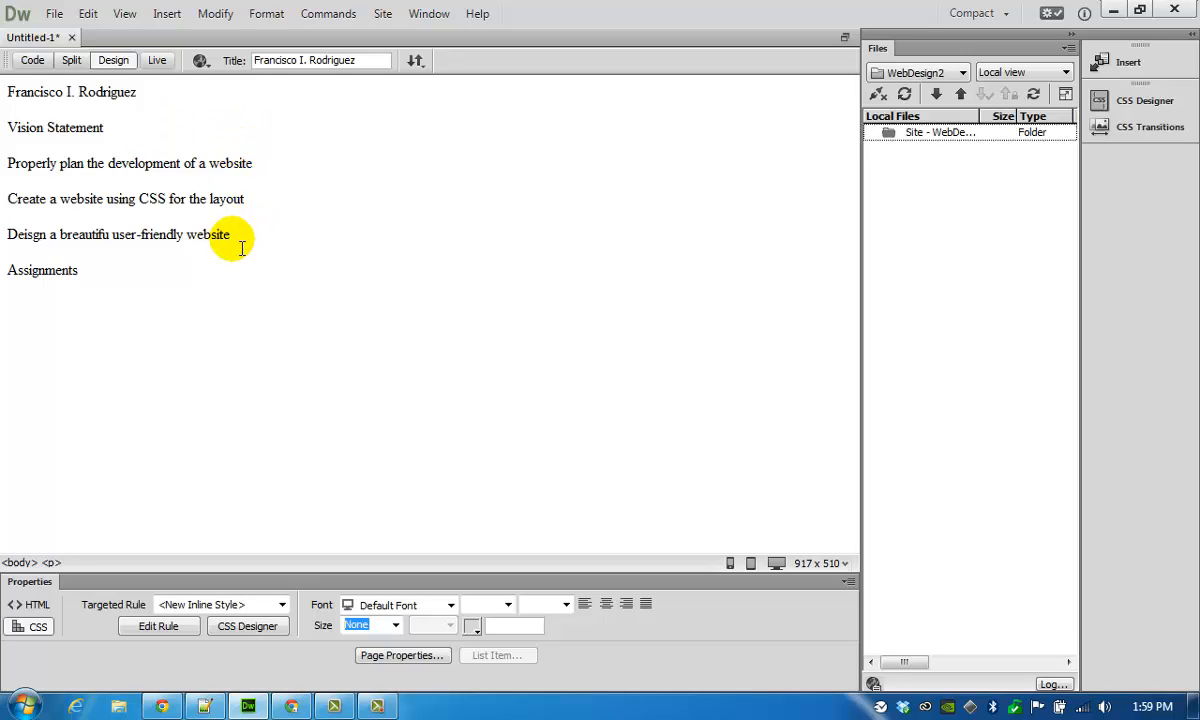
Convert the three paragraphs under Vision Statement into a bulleted list.
drag(240, 238, 8, 162)
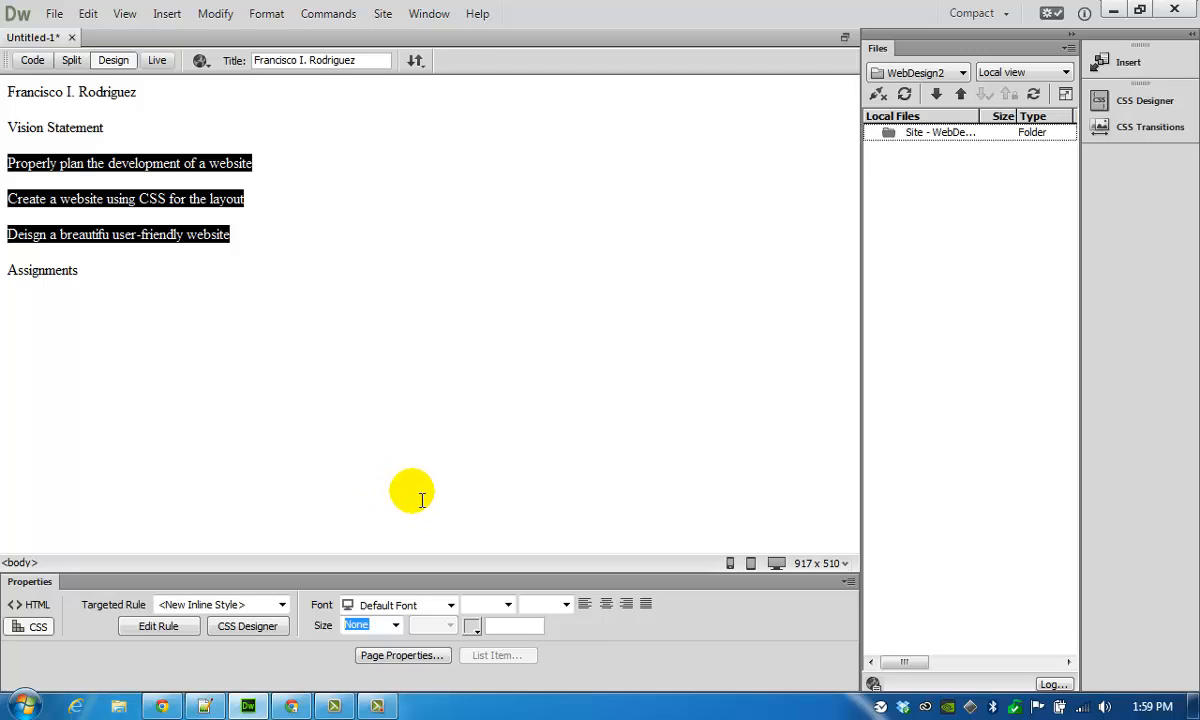
click(37, 605)
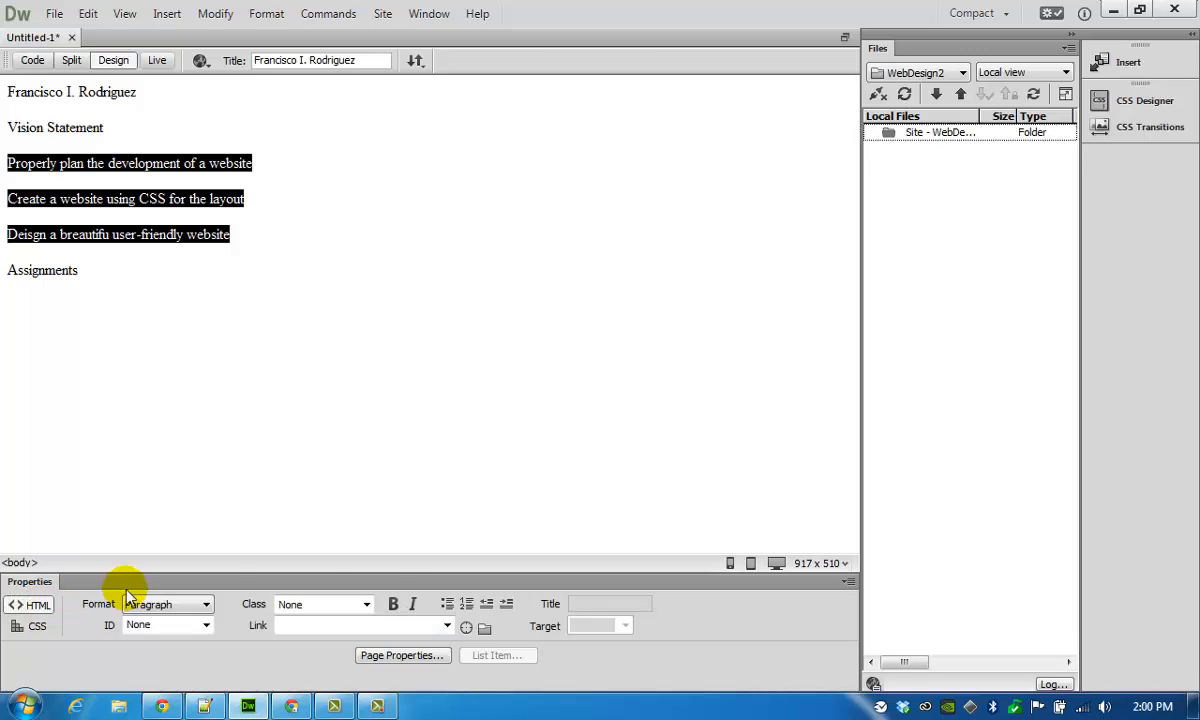
click(446, 605)
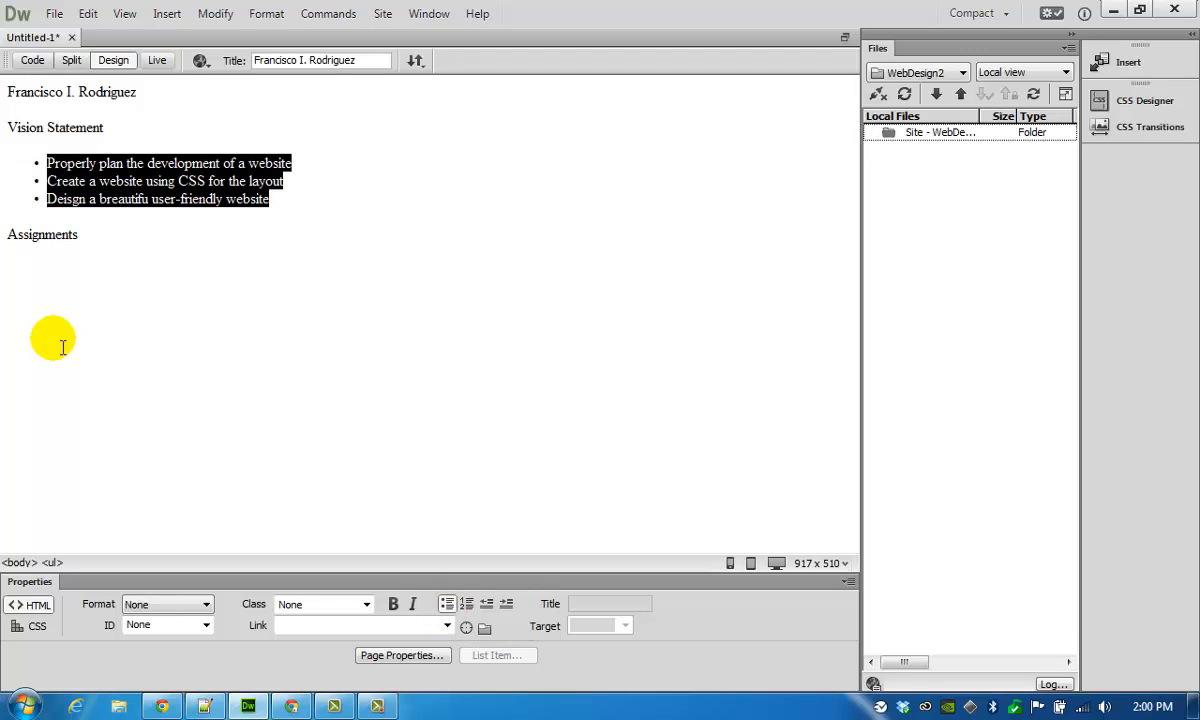
Add the paragraphs "Assignment 1" and "Assignment 2" below the Assignments line.
click(110, 247)
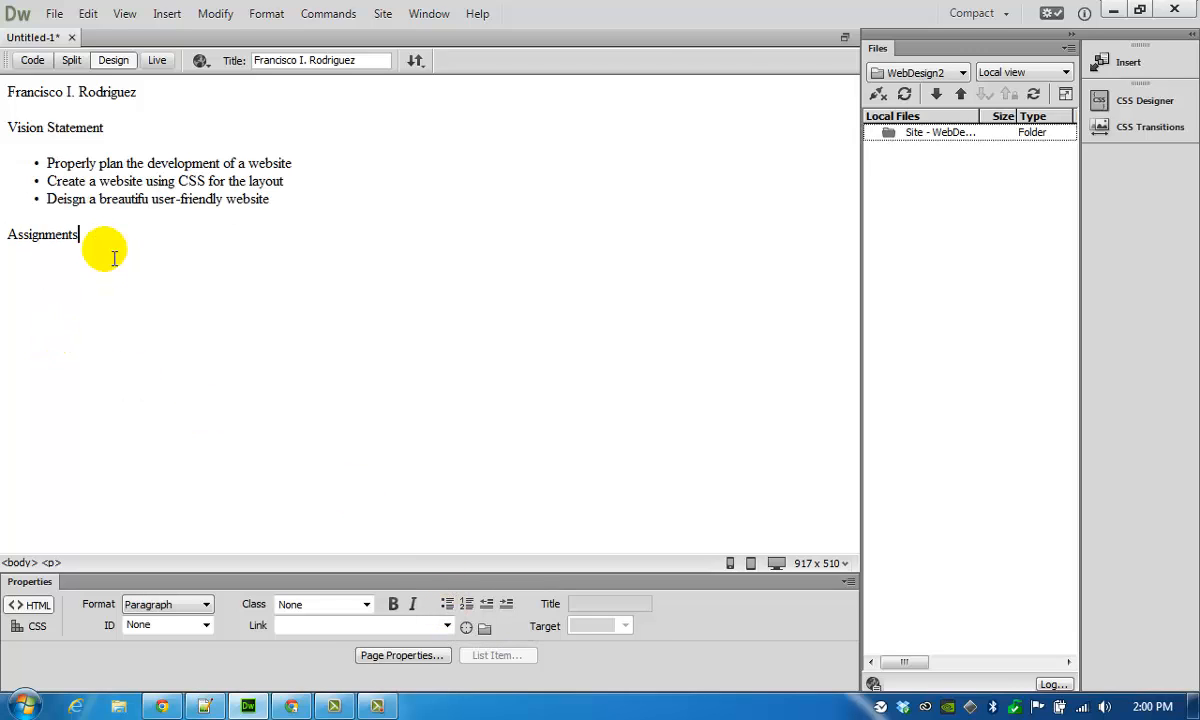
key(Return)
text(Assignment 1)
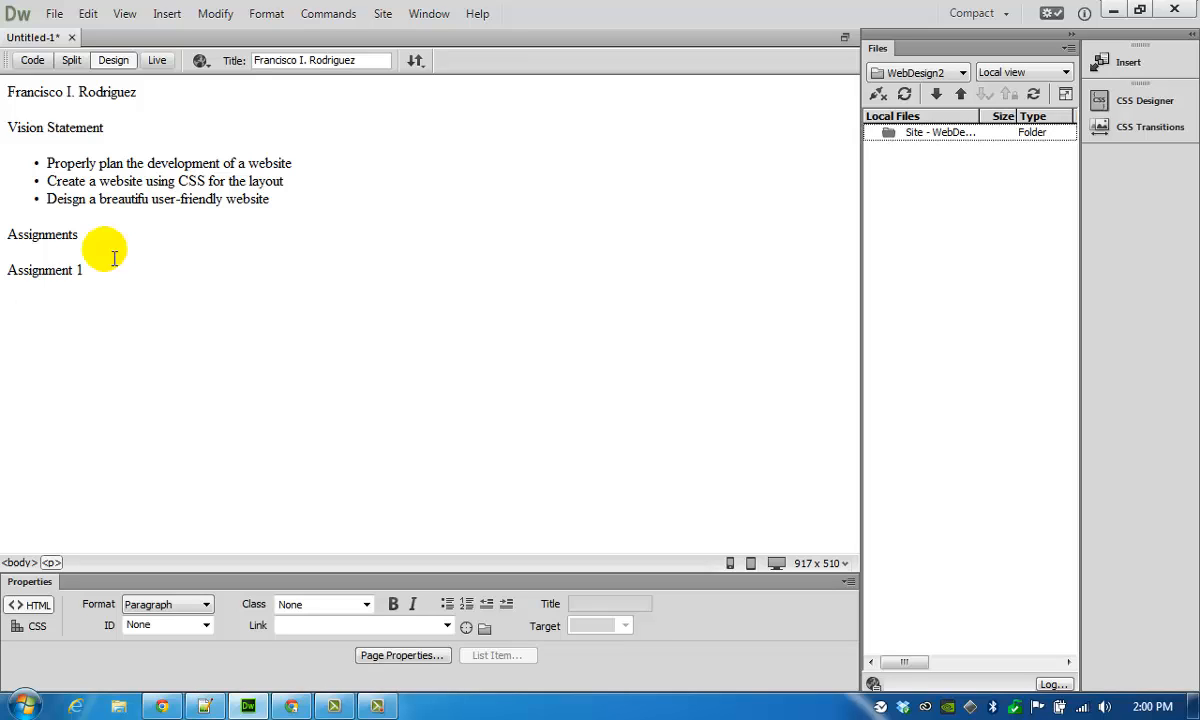
text(Assi)
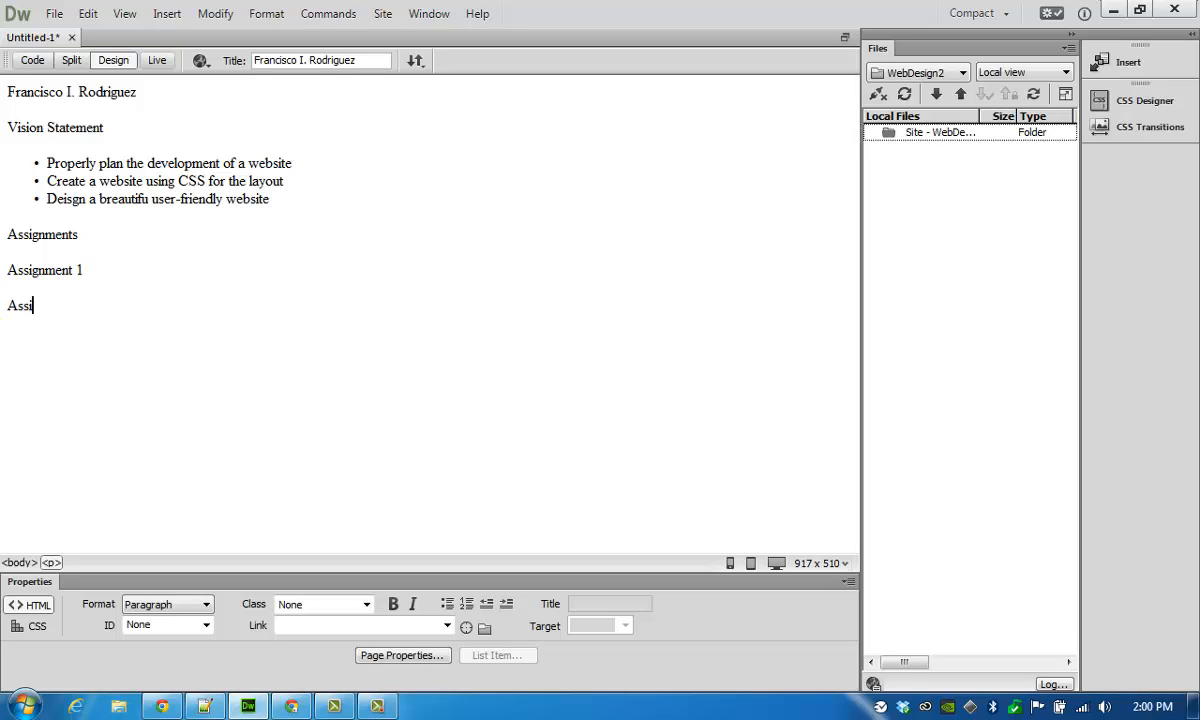
text(gnment 2)
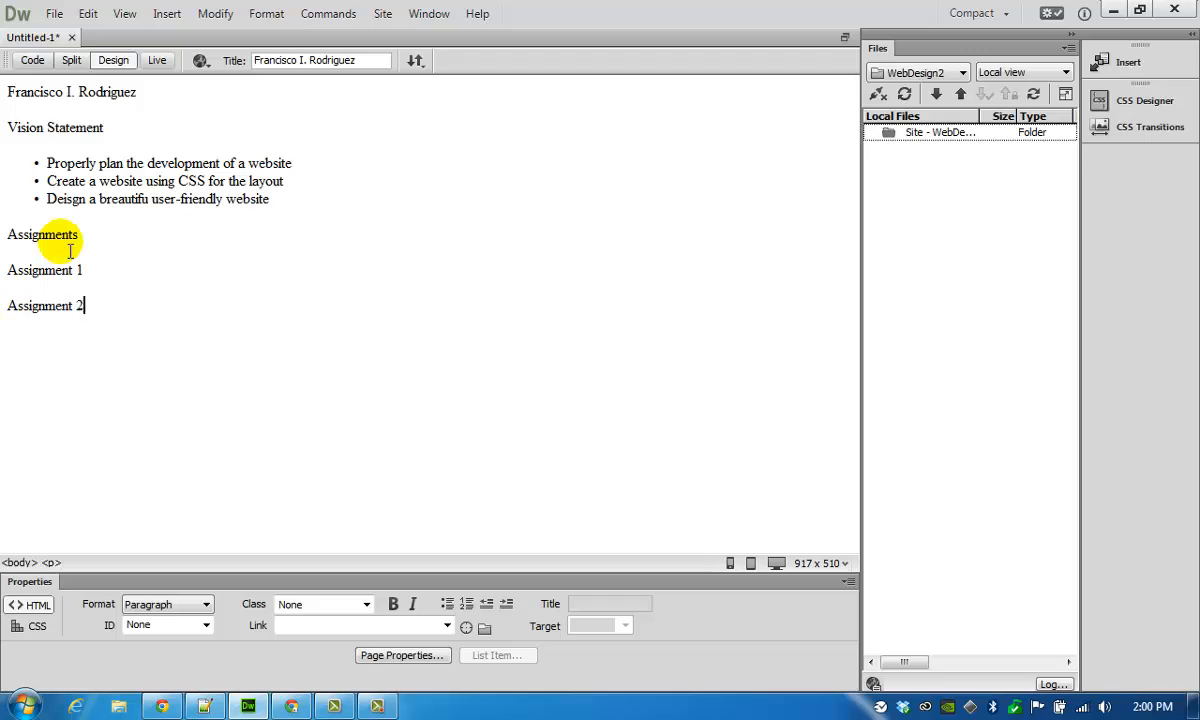
Duplicate the "Assignment 2" line as a new paragraph below it and change the copy to "Assignment 3".
double_click(30, 305)
drag(123, 315, 8, 329)
key(ctrl+c)
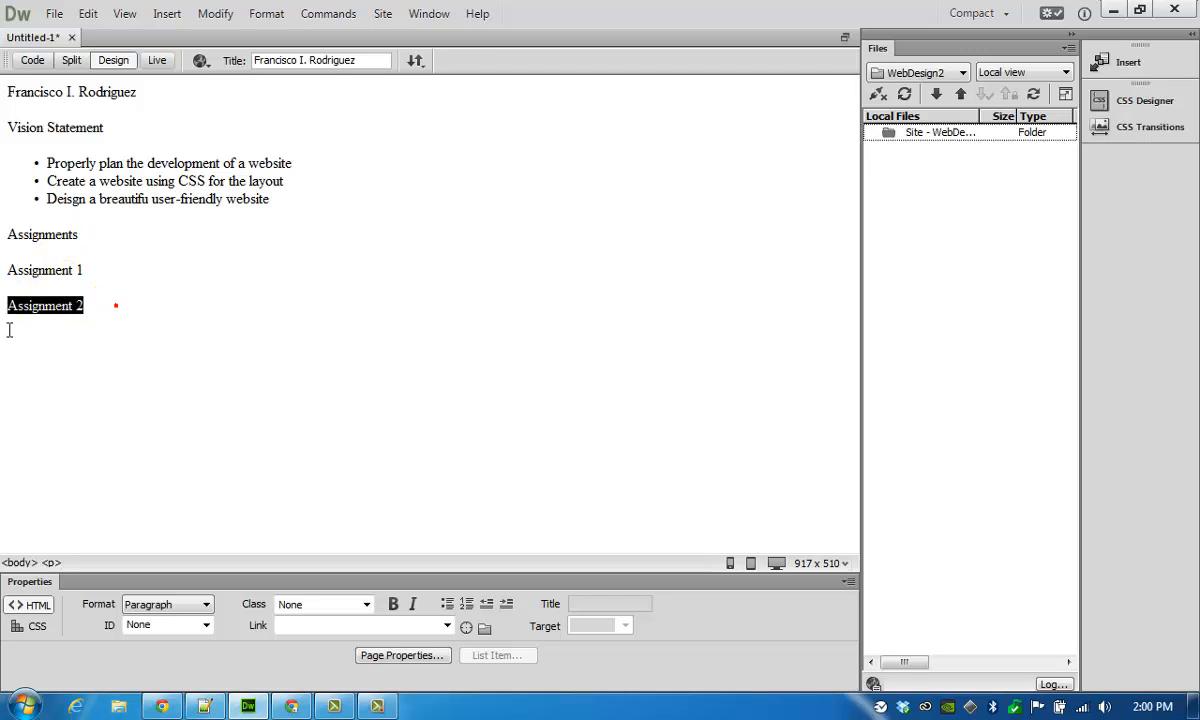
click(112, 321)
click(96, 308)
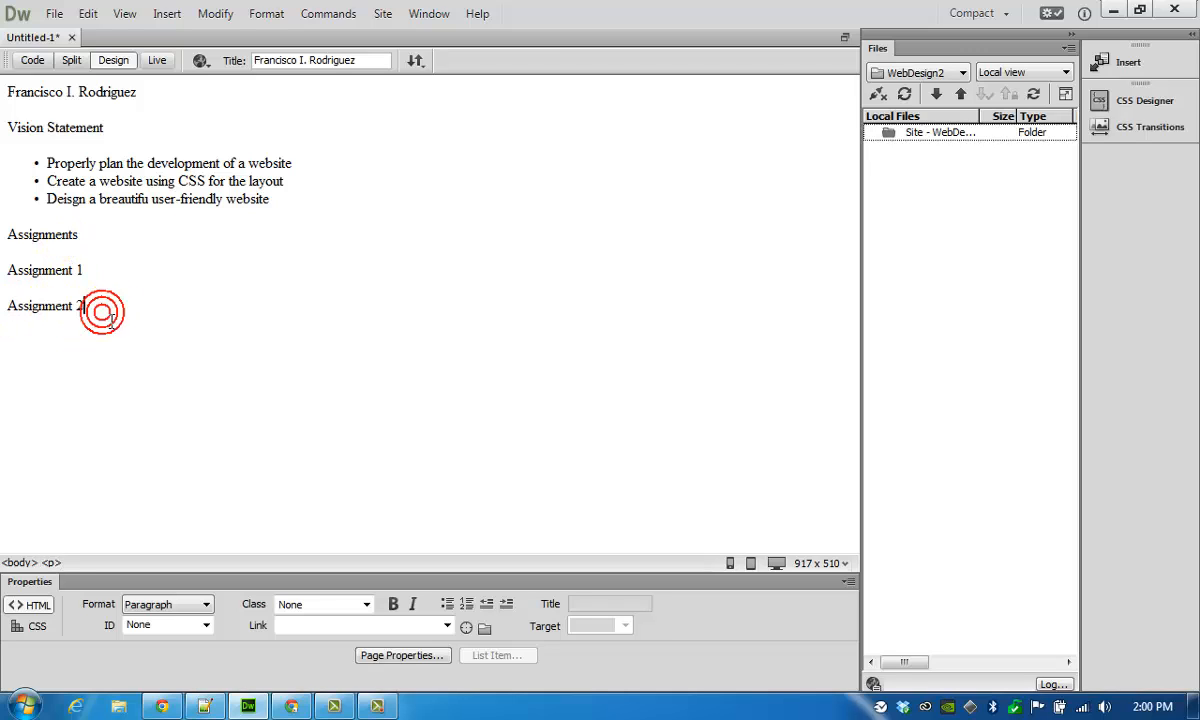
key(Return)
key(ctrl+v)
double_click(80, 341)
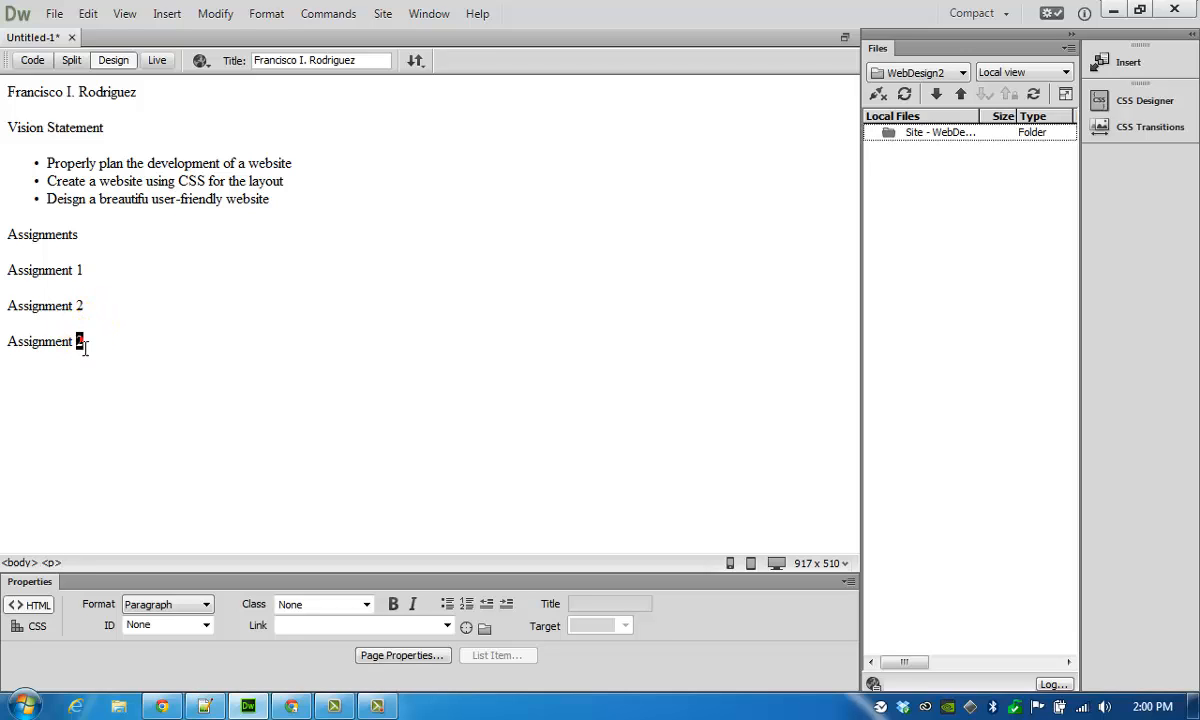
text(3)
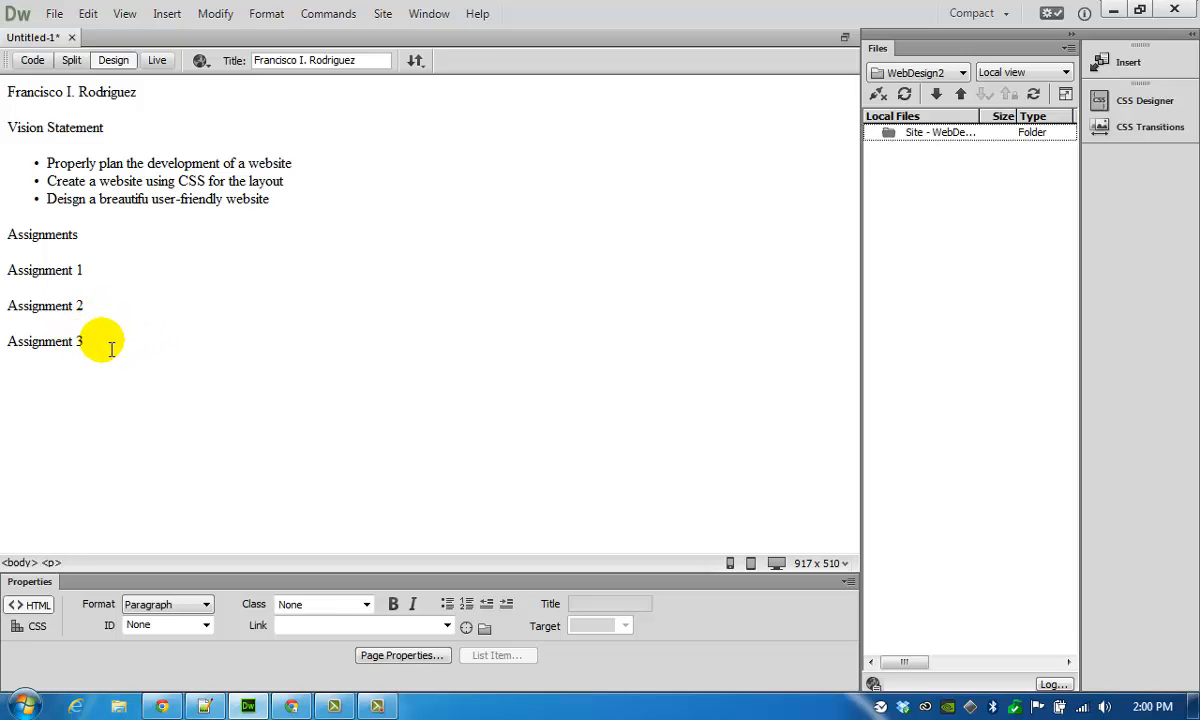
Convert the three paragraphs Assignment 1 to Assignment 3 into a bulleted list.
drag(100, 341, 8, 281)
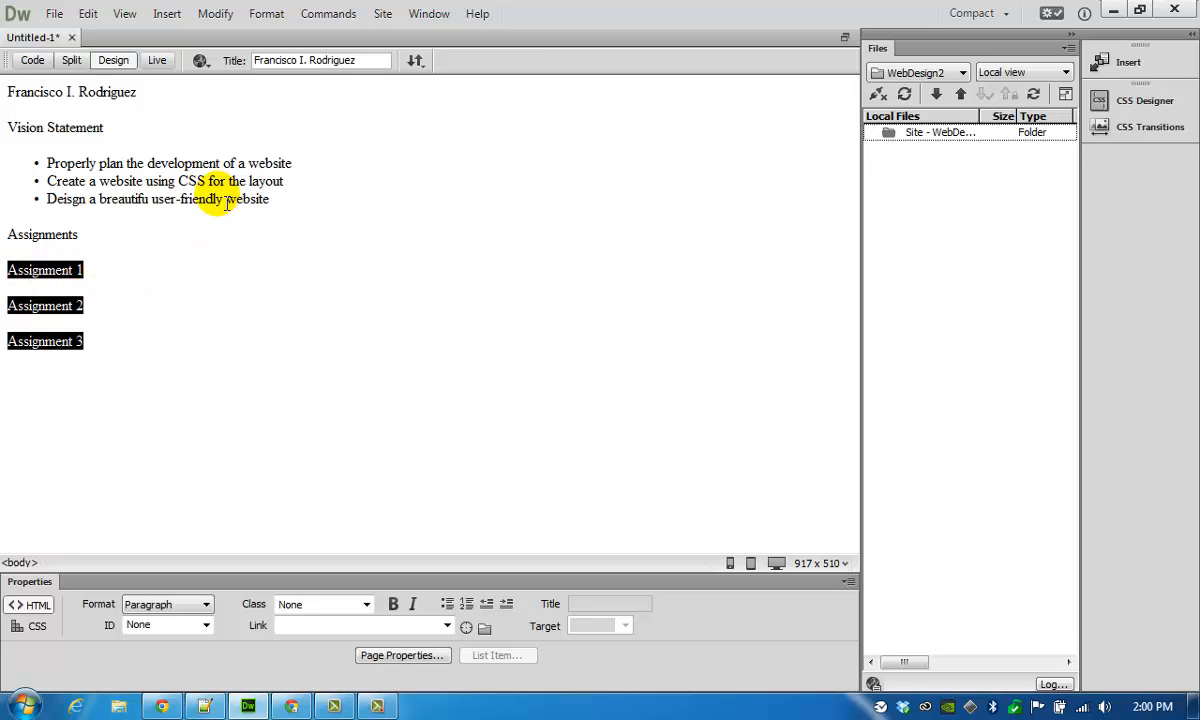
click(447, 605)
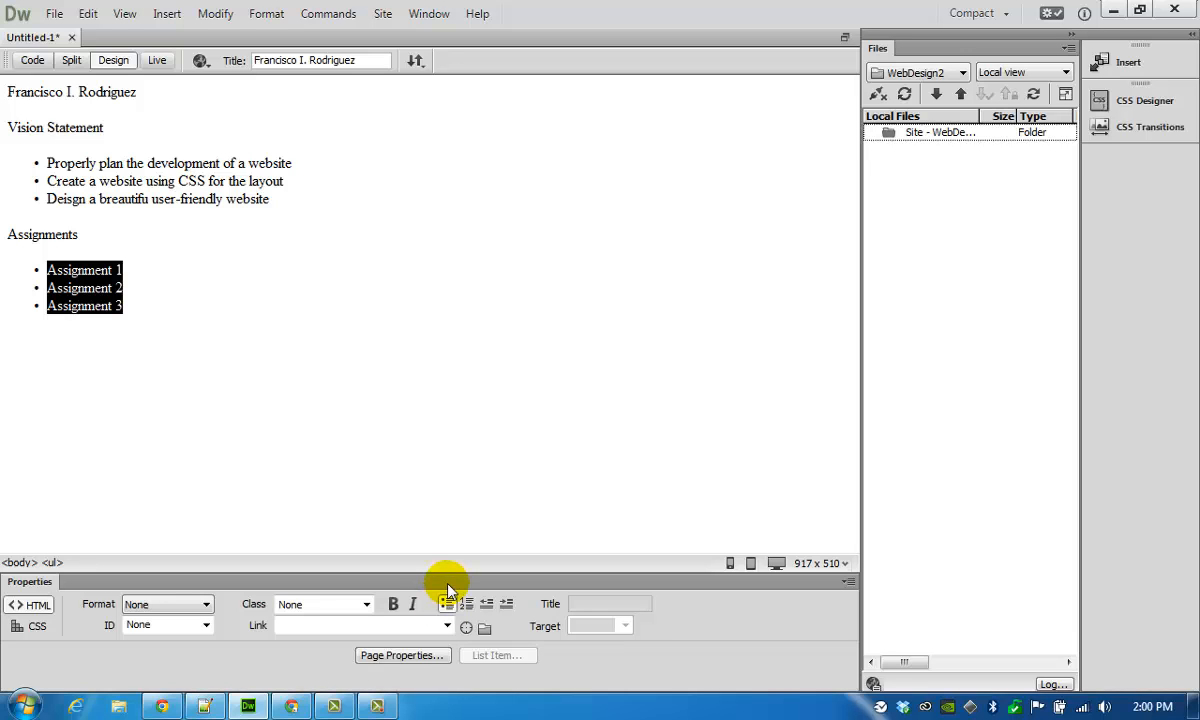
click(466, 604)
click(447, 604)
click(93, 196)
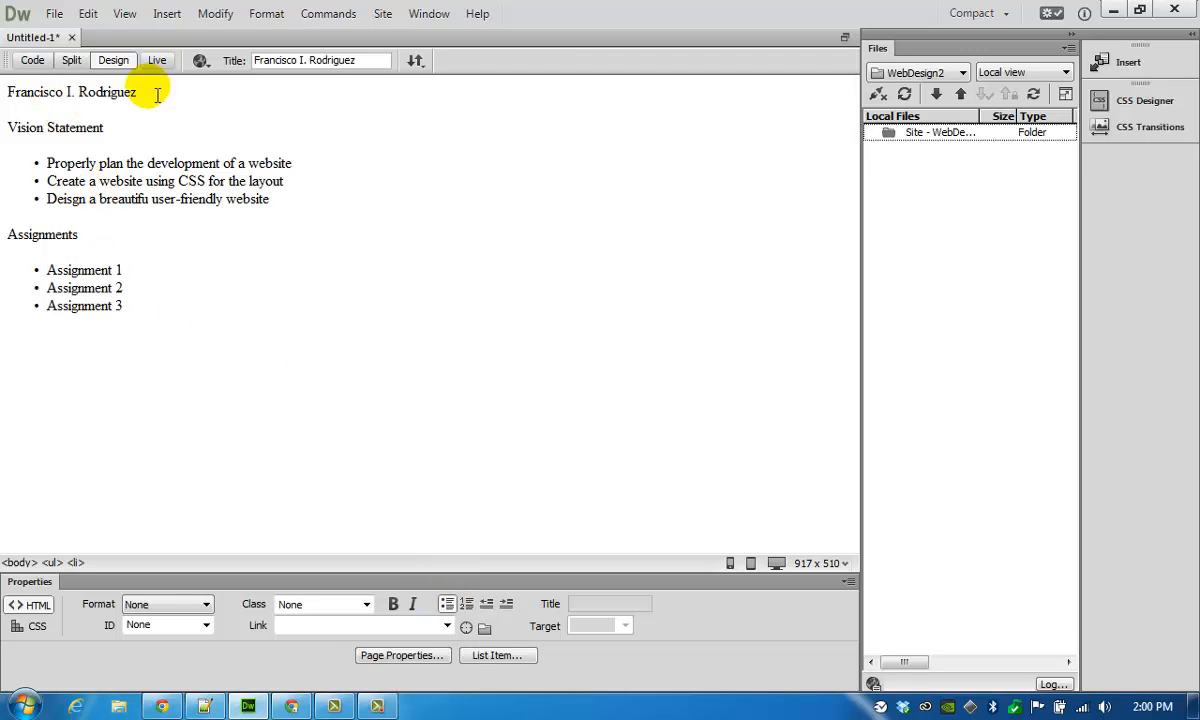
Format the site owner's name line at the start of the page as Heading 1.
double_click(88, 93)
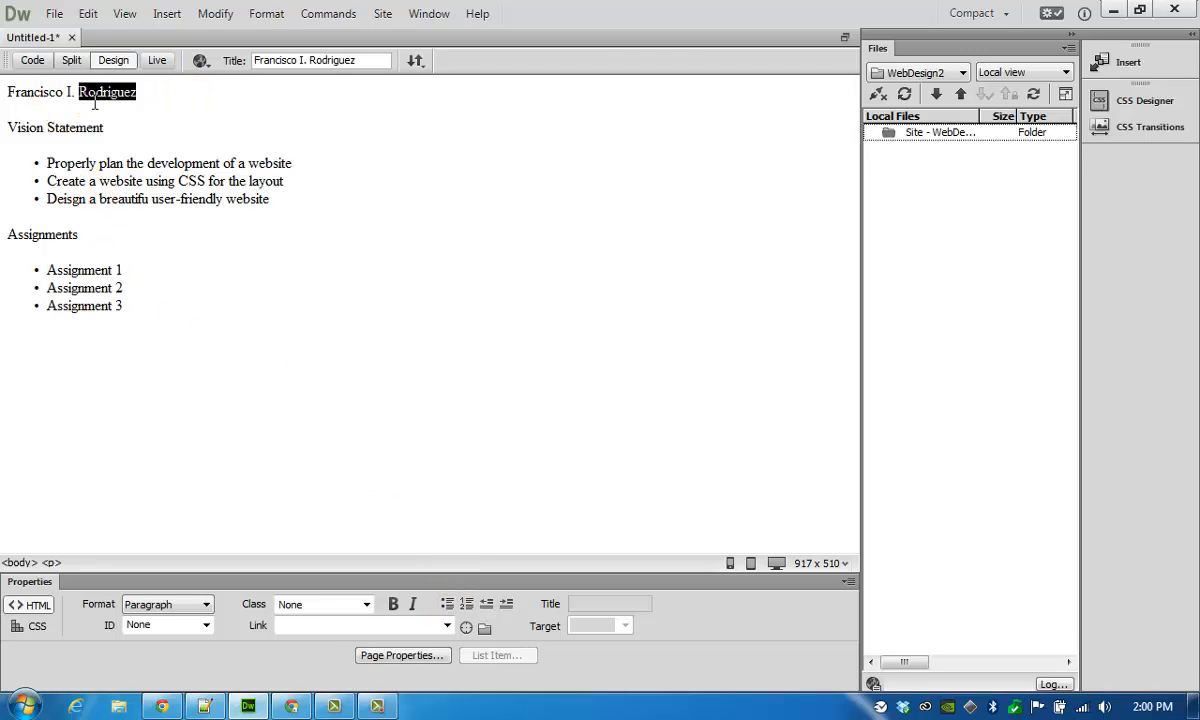
click(152, 91)
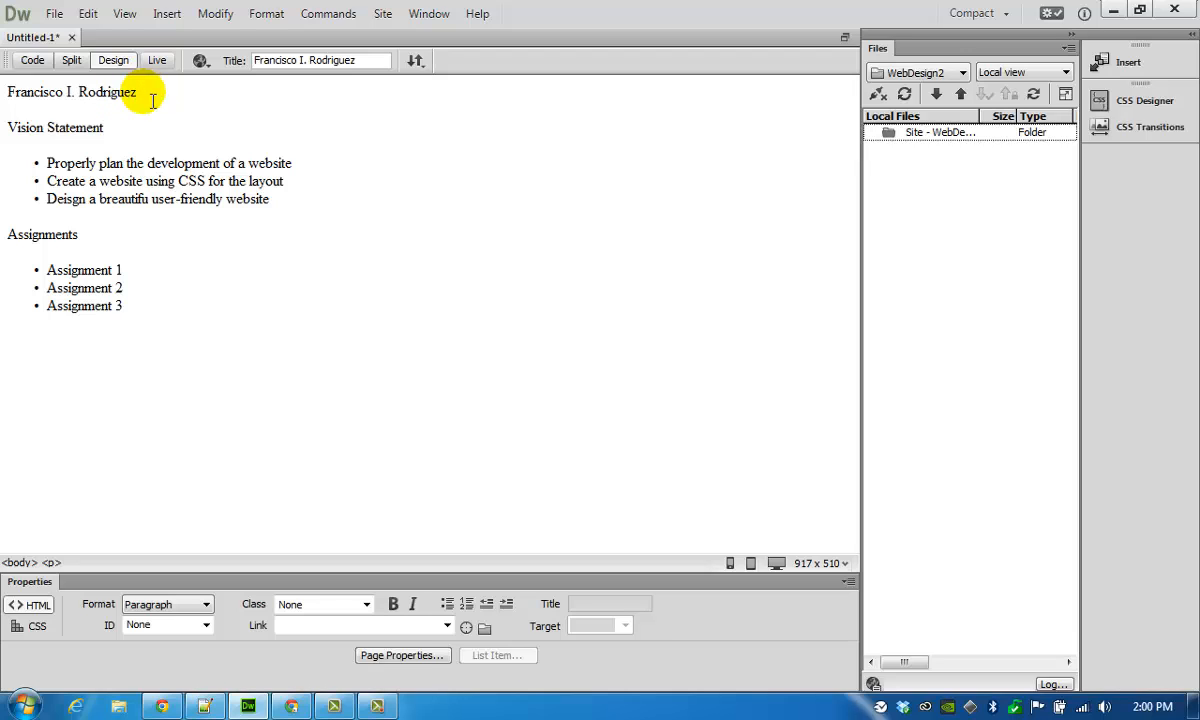
drag(152, 100, 8, 103)
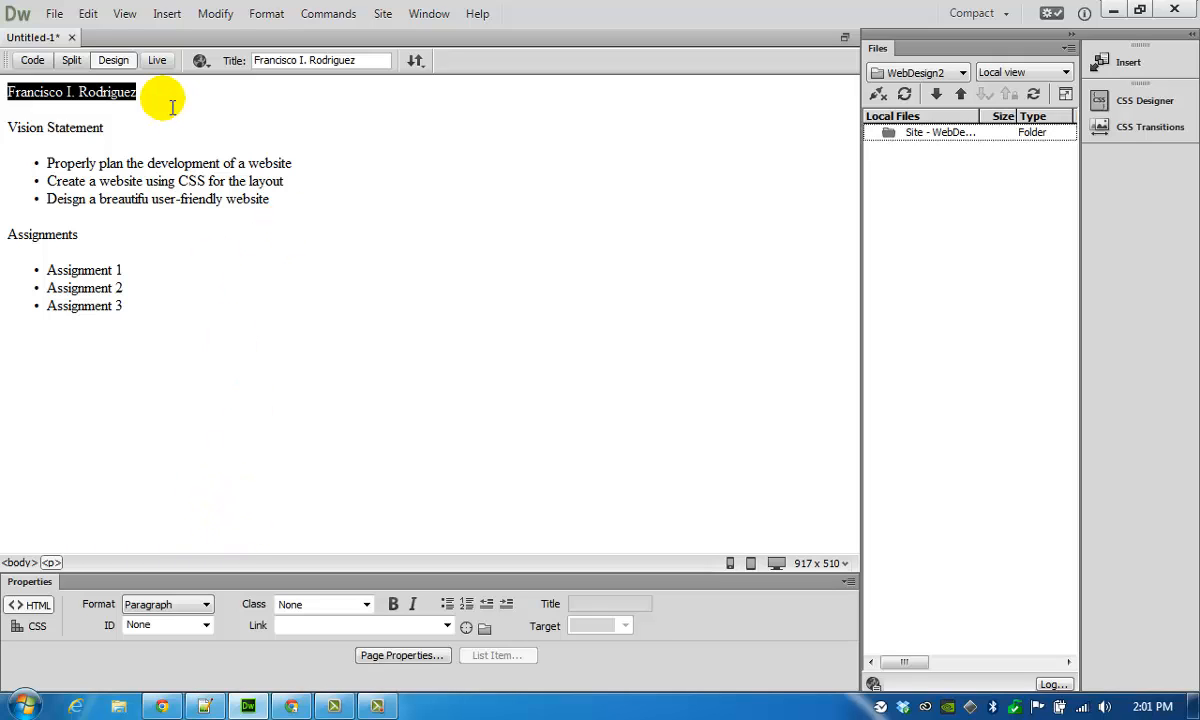
click(186, 605)
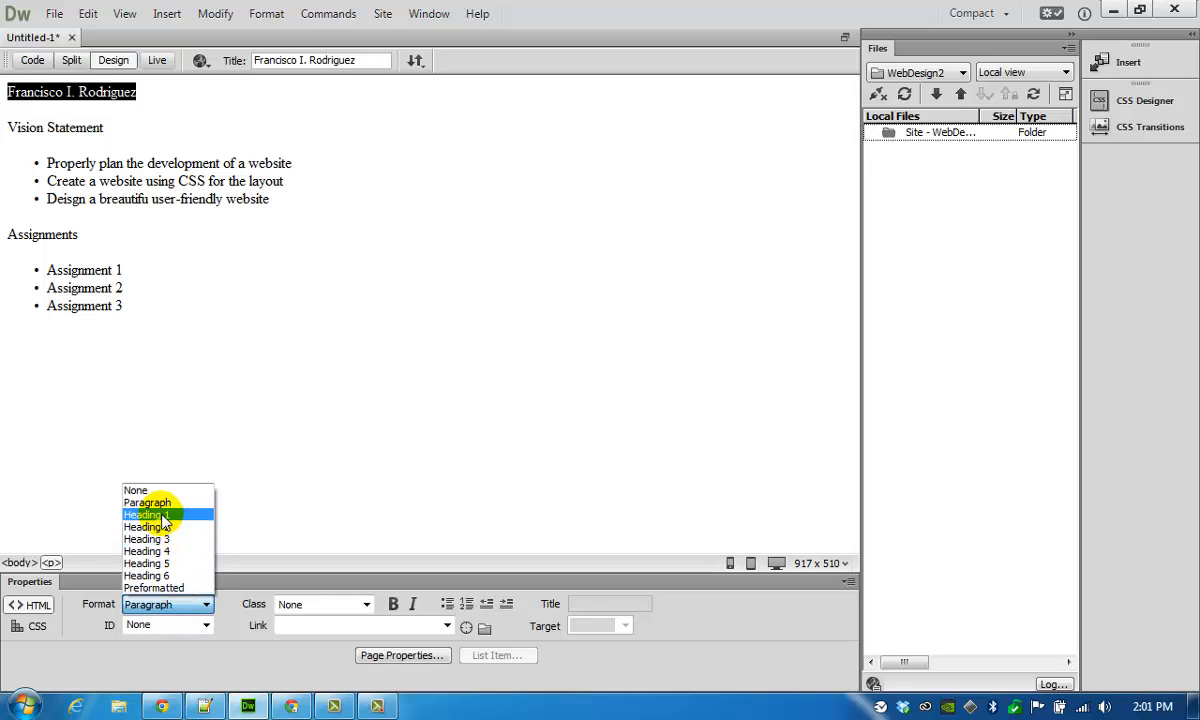
click(160, 515)
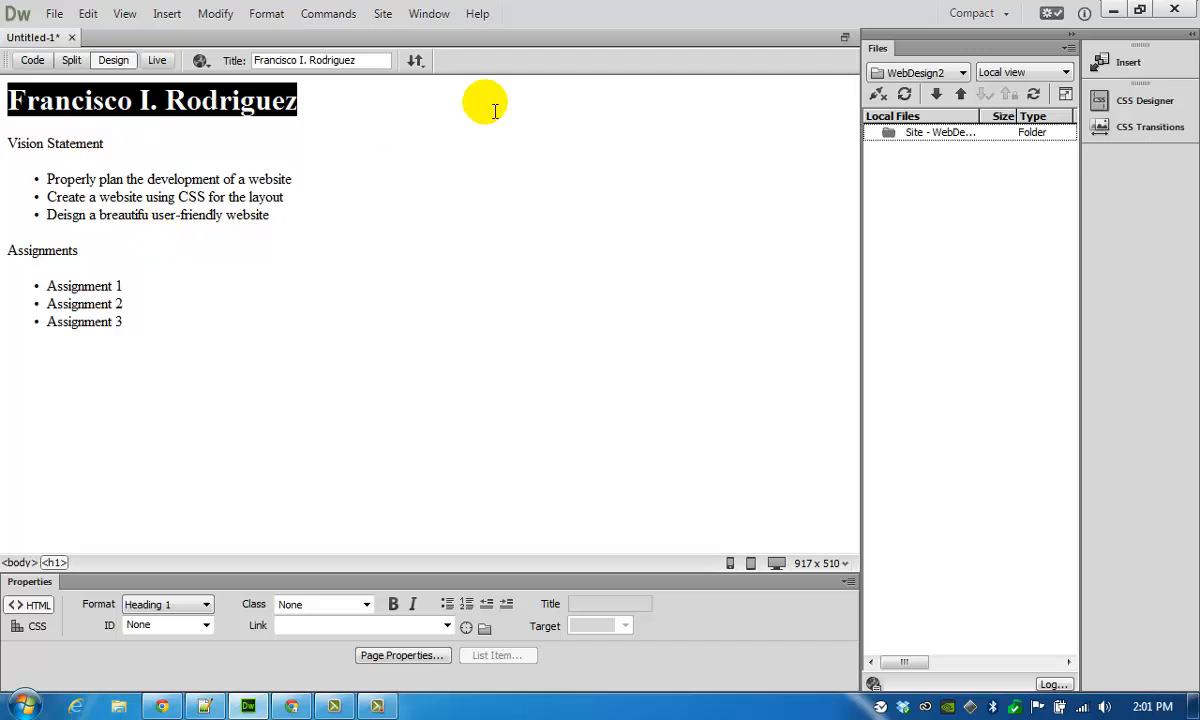
Format the Vision Statement line as Heading 2.
click(362, 148)
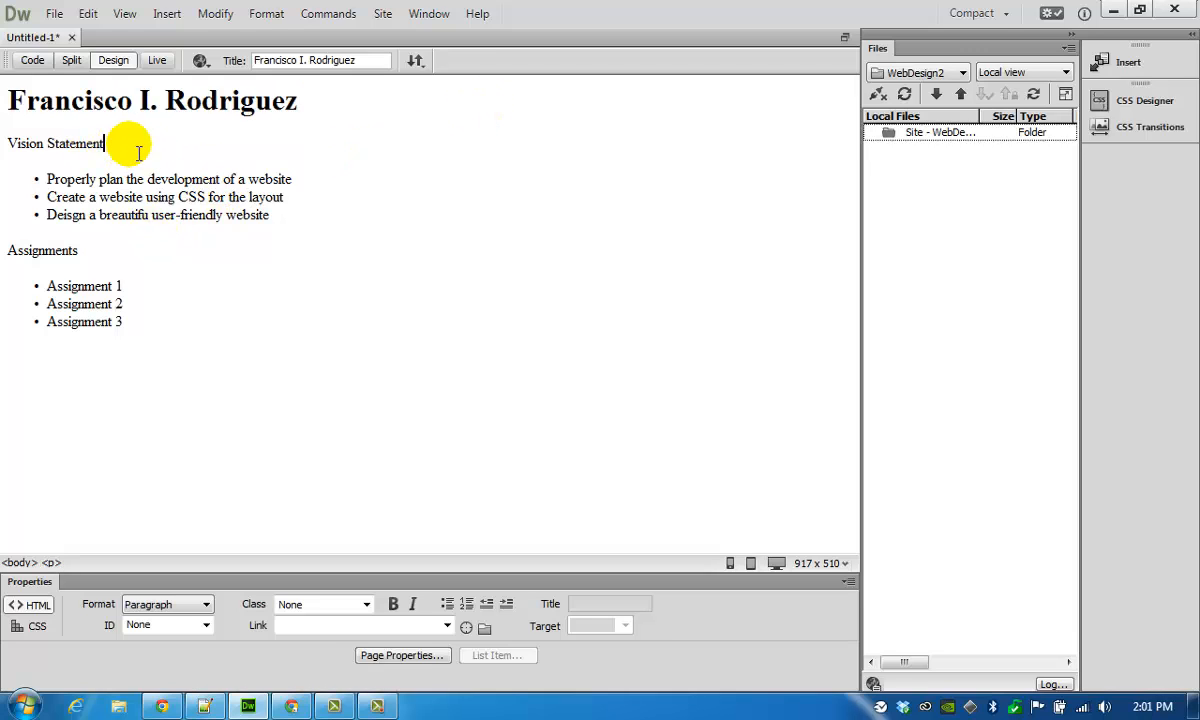
drag(103, 145, 8, 150)
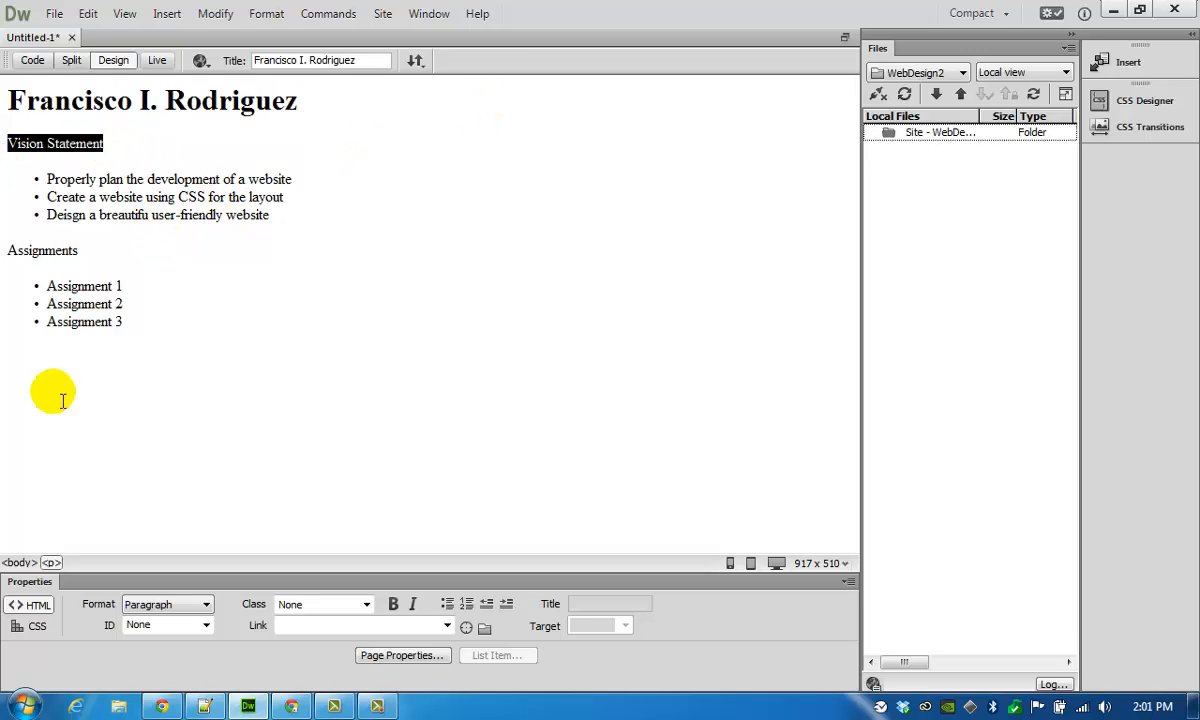
click(163, 605)
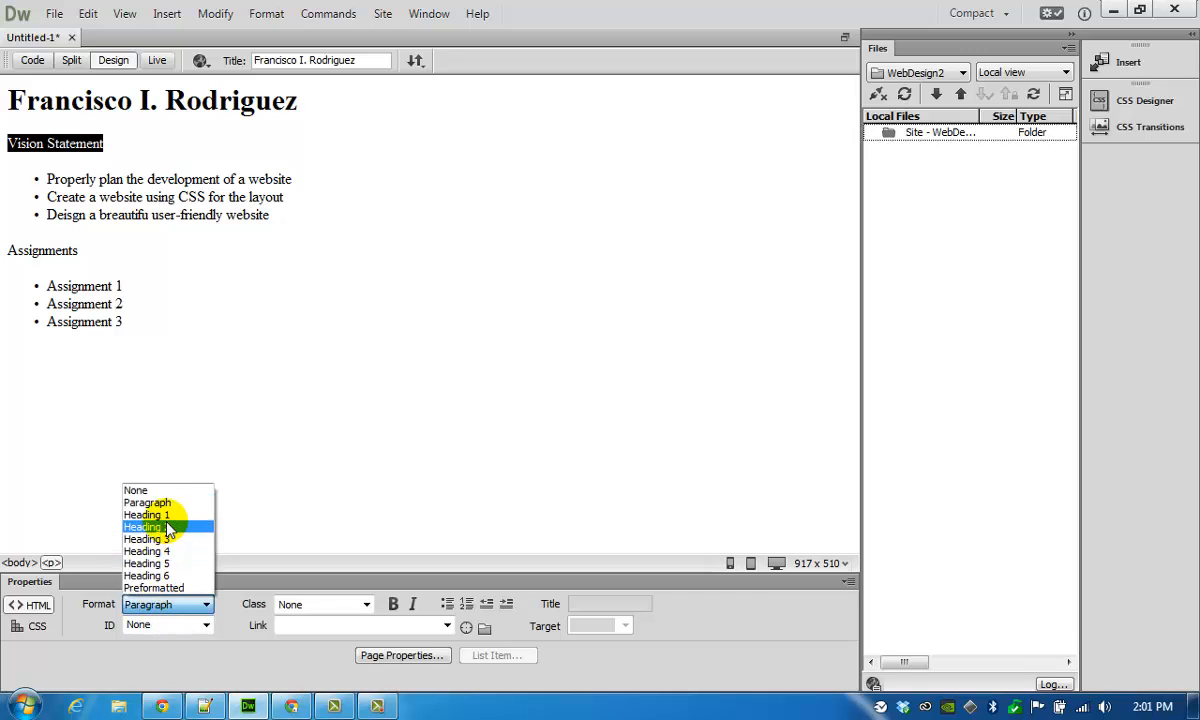
click(168, 527)
Format the Assignments line above the second bulleted list as Heading 2.
click(126, 258)
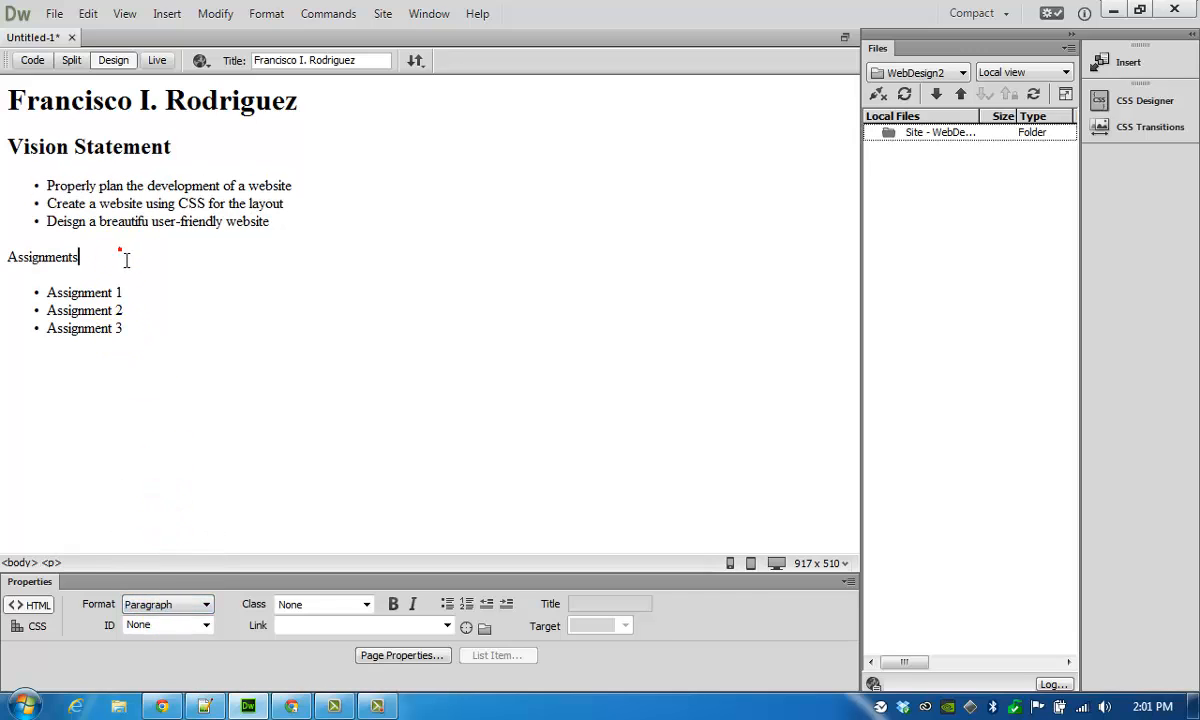
drag(126, 258, 8, 262)
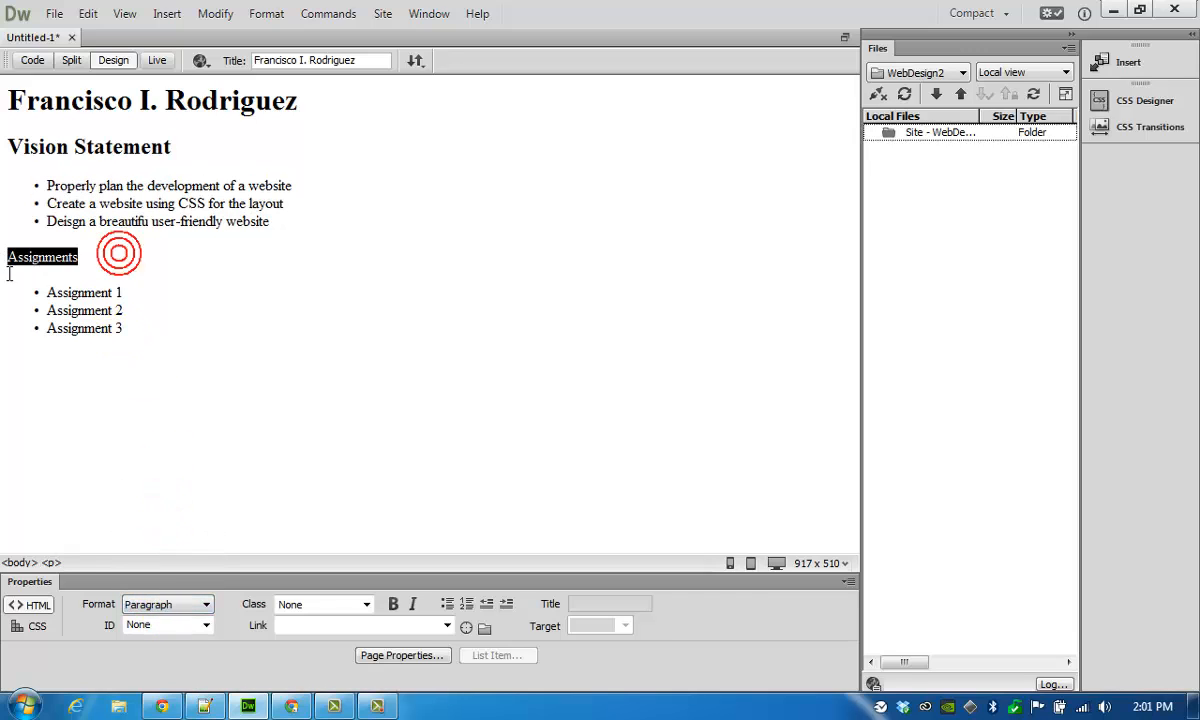
click(166, 605)
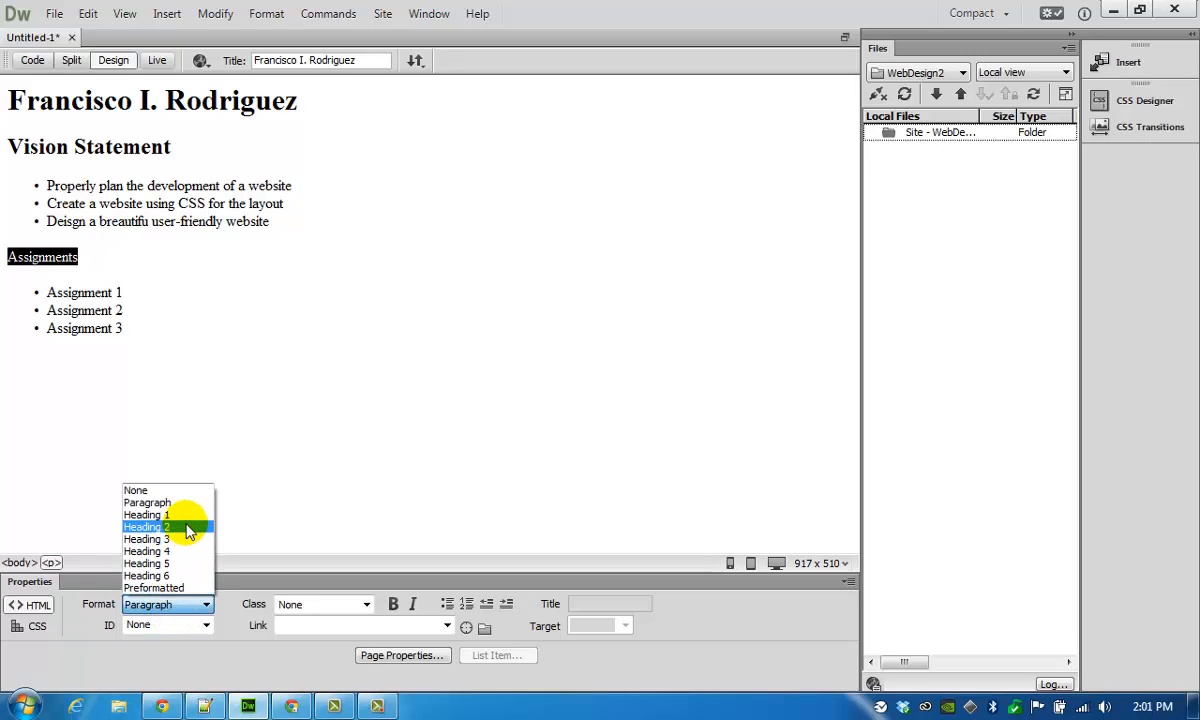
click(188, 527)
click(238, 391)
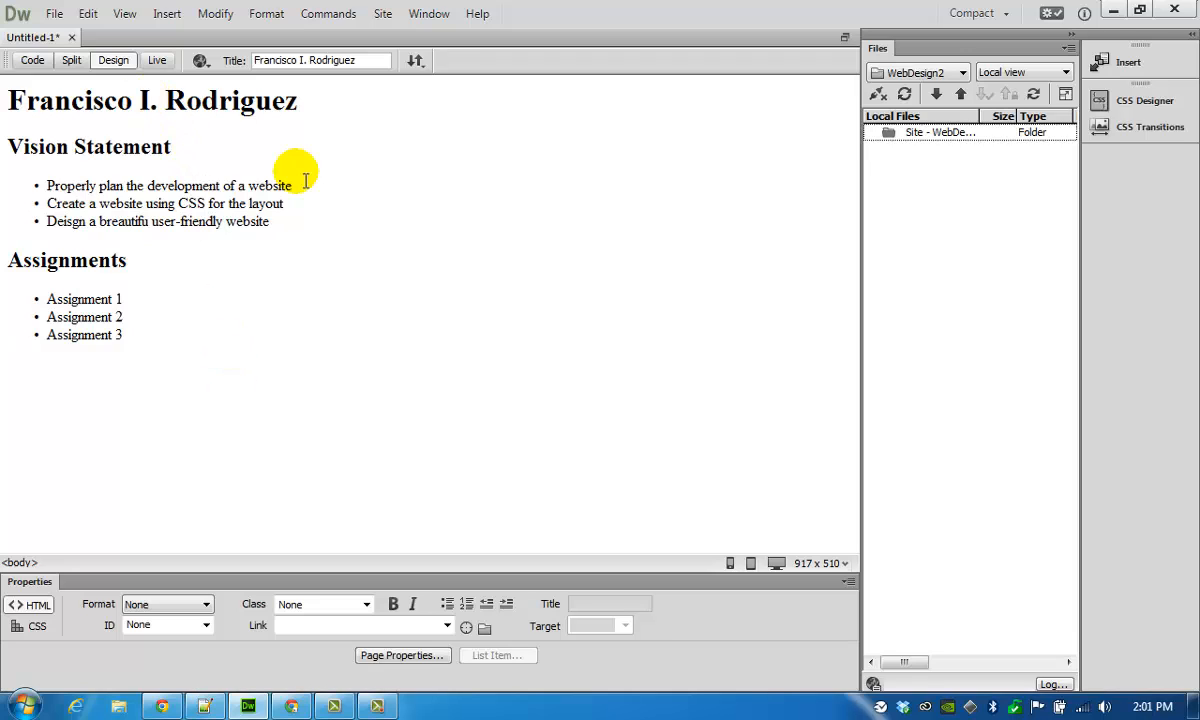
Show the page's source code and examine its doctype, html and body tags.
click(115, 60)
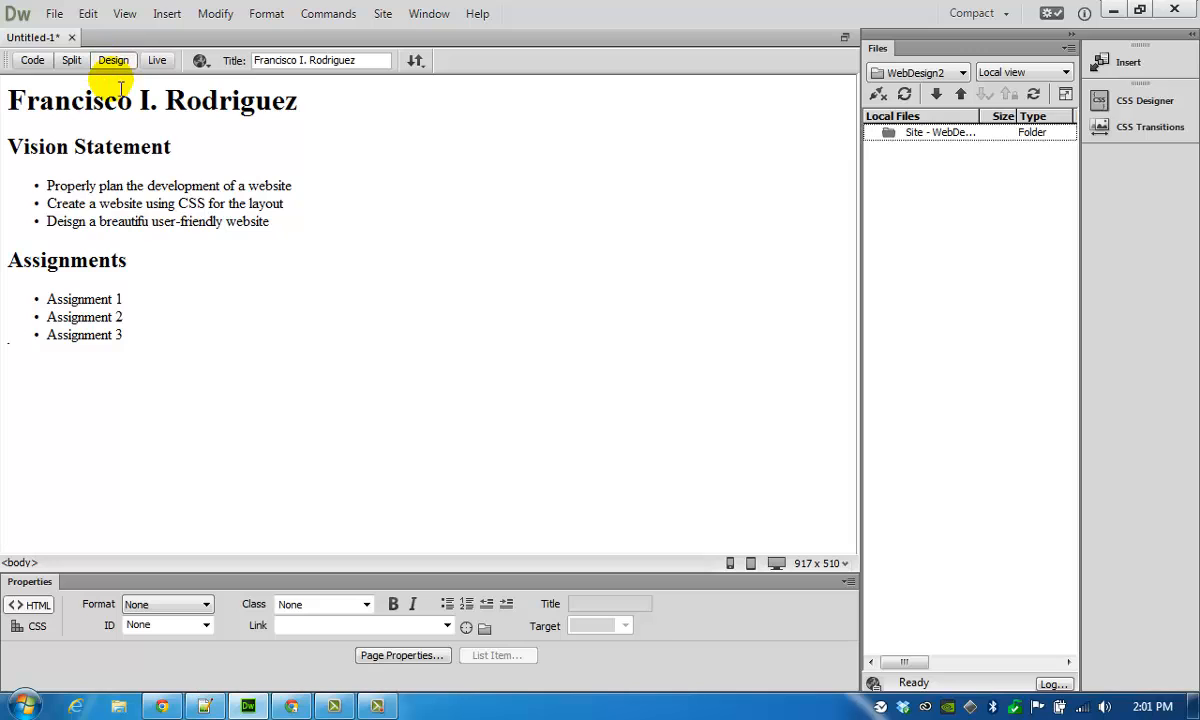
click(28, 61)
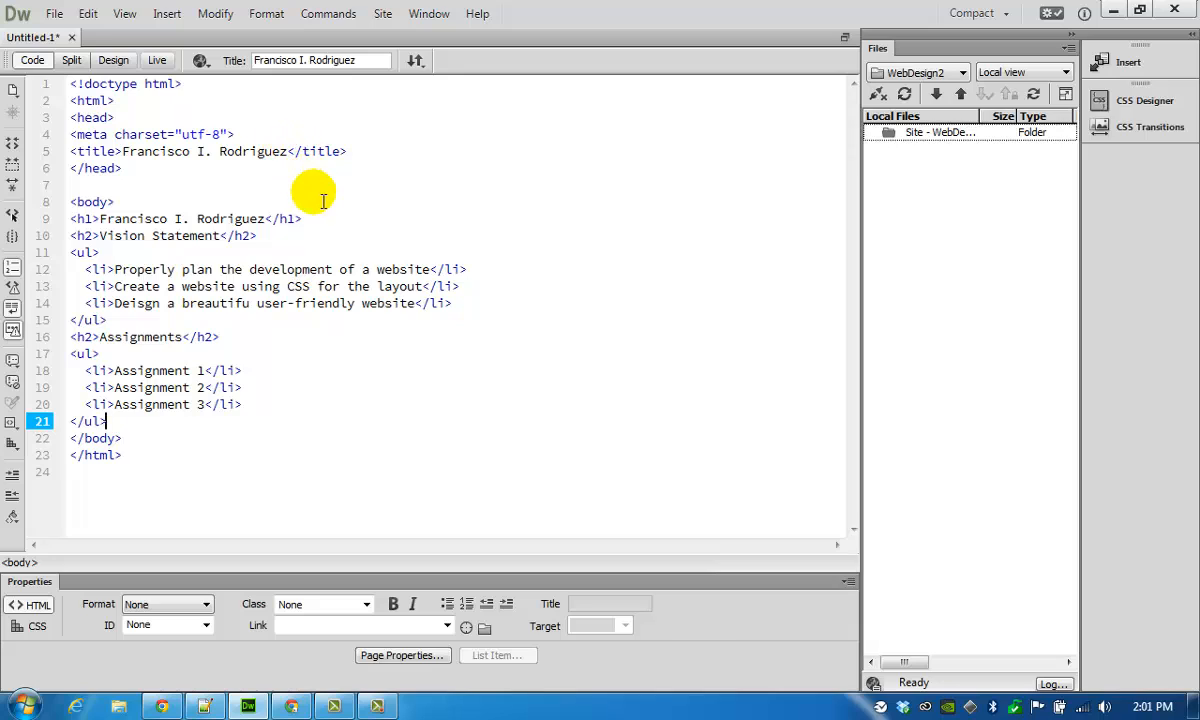
triple_click(196, 88)
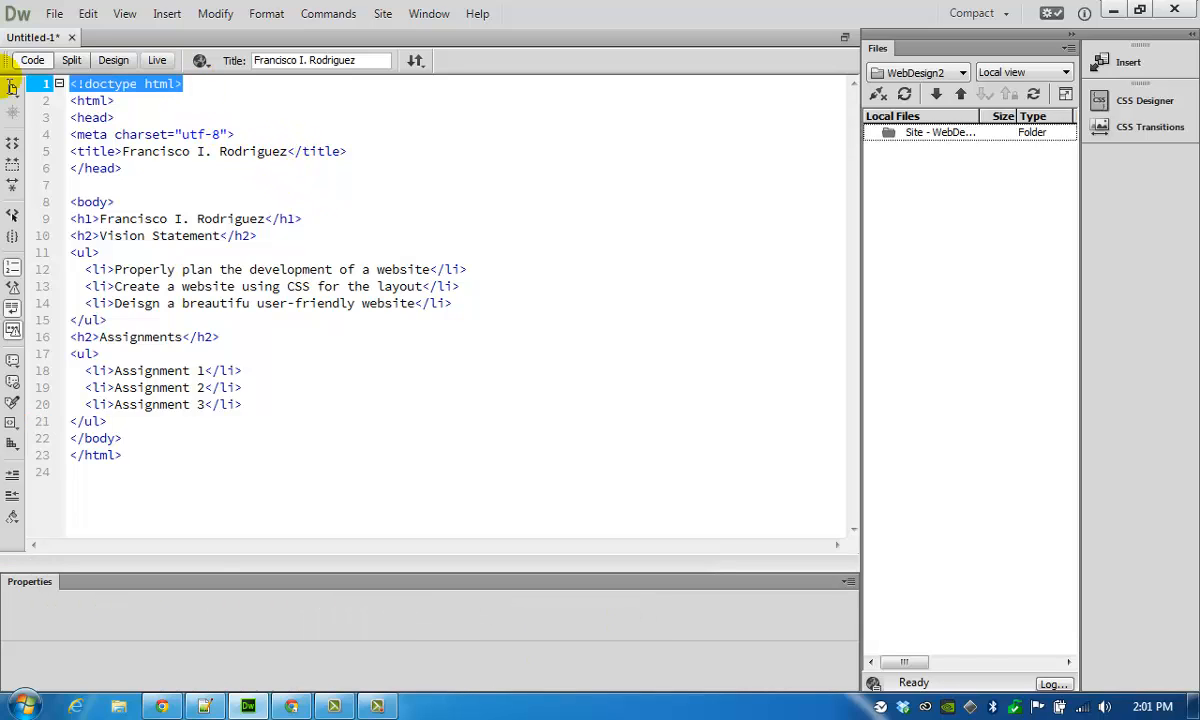
click(122, 103)
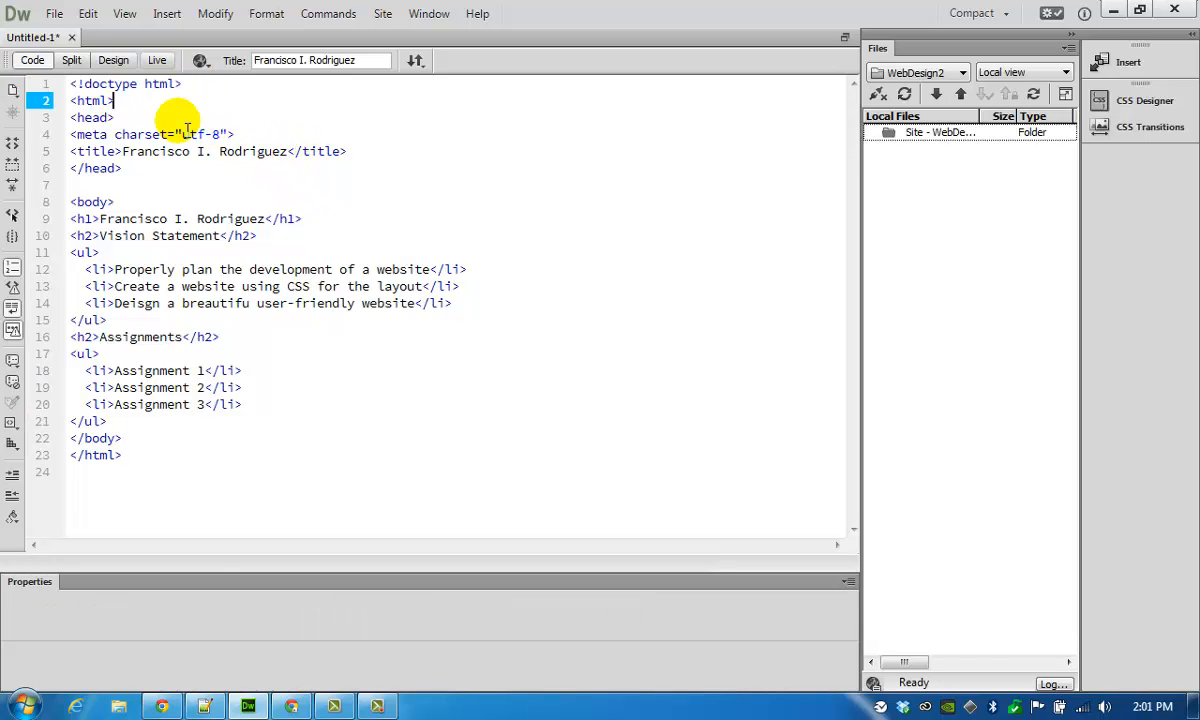
click(129, 206)
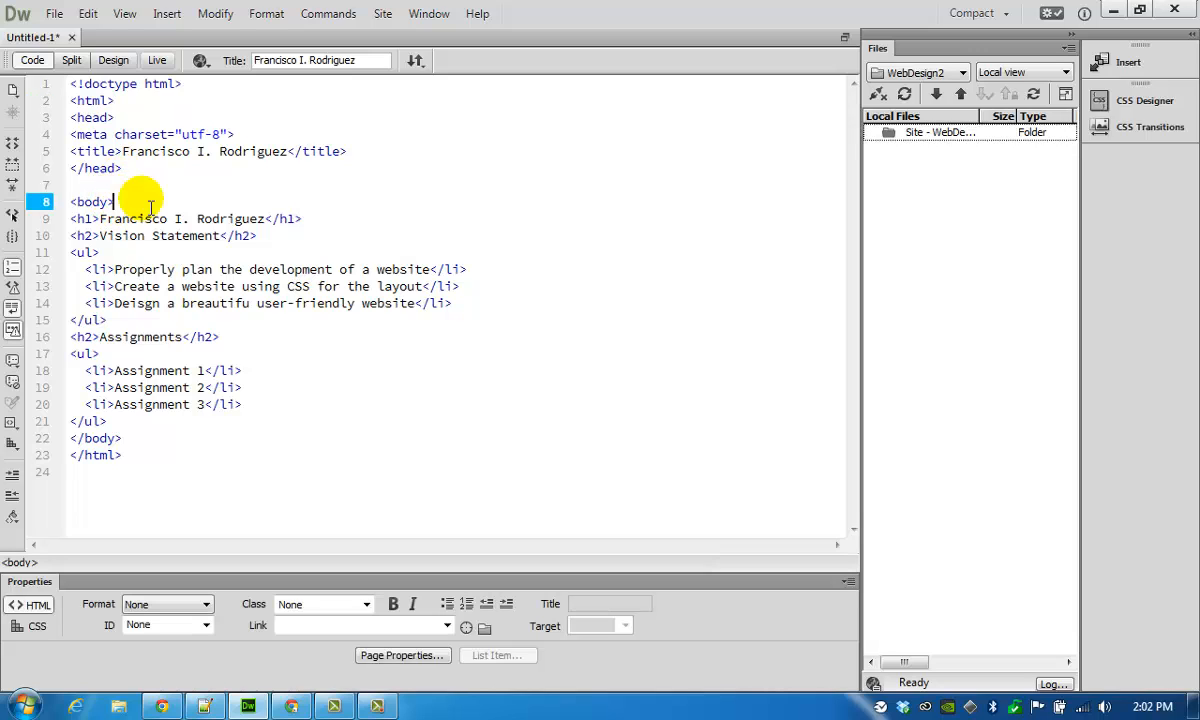
Examine the h1 and h2 tags, and show the code and design side by side to compare the tags with the rendered page.
click(86, 220)
click(82, 236)
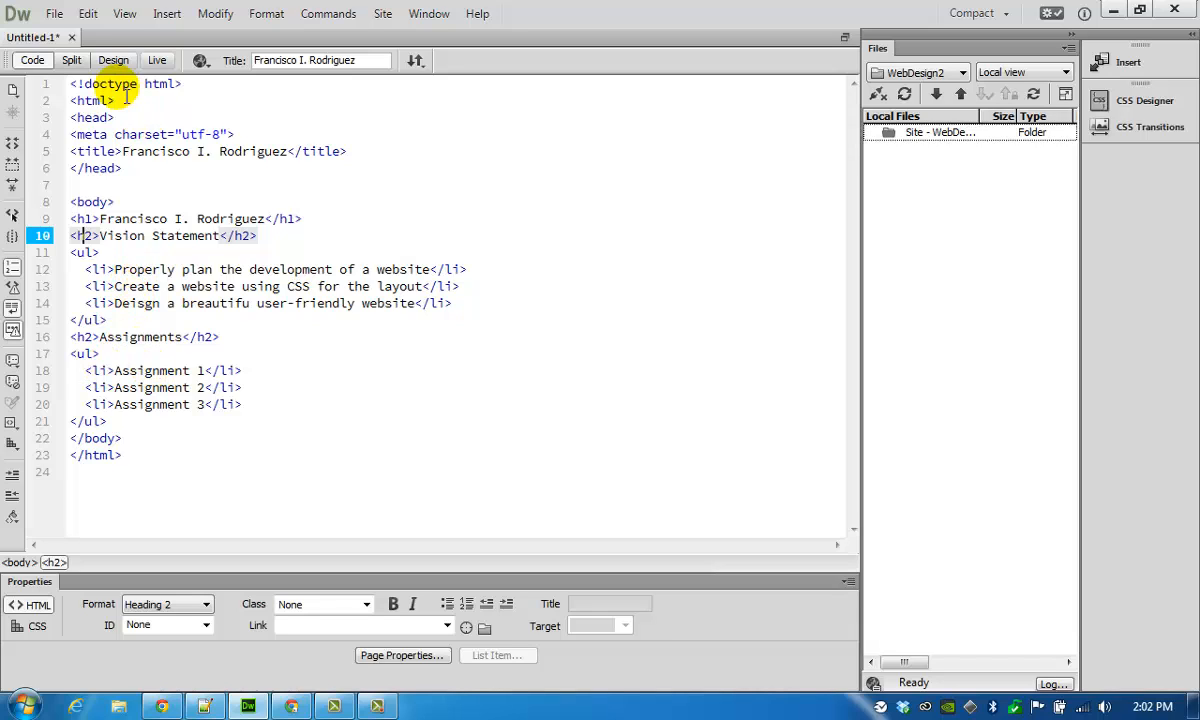
click(76, 60)
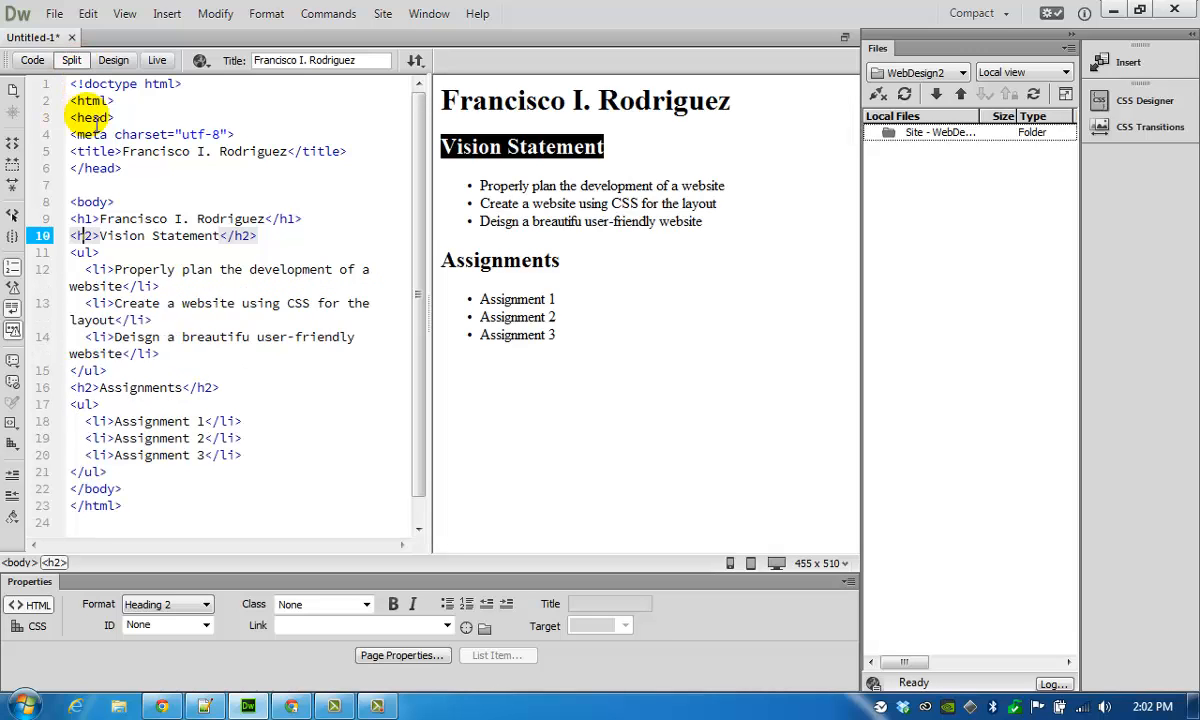
click(616, 186)
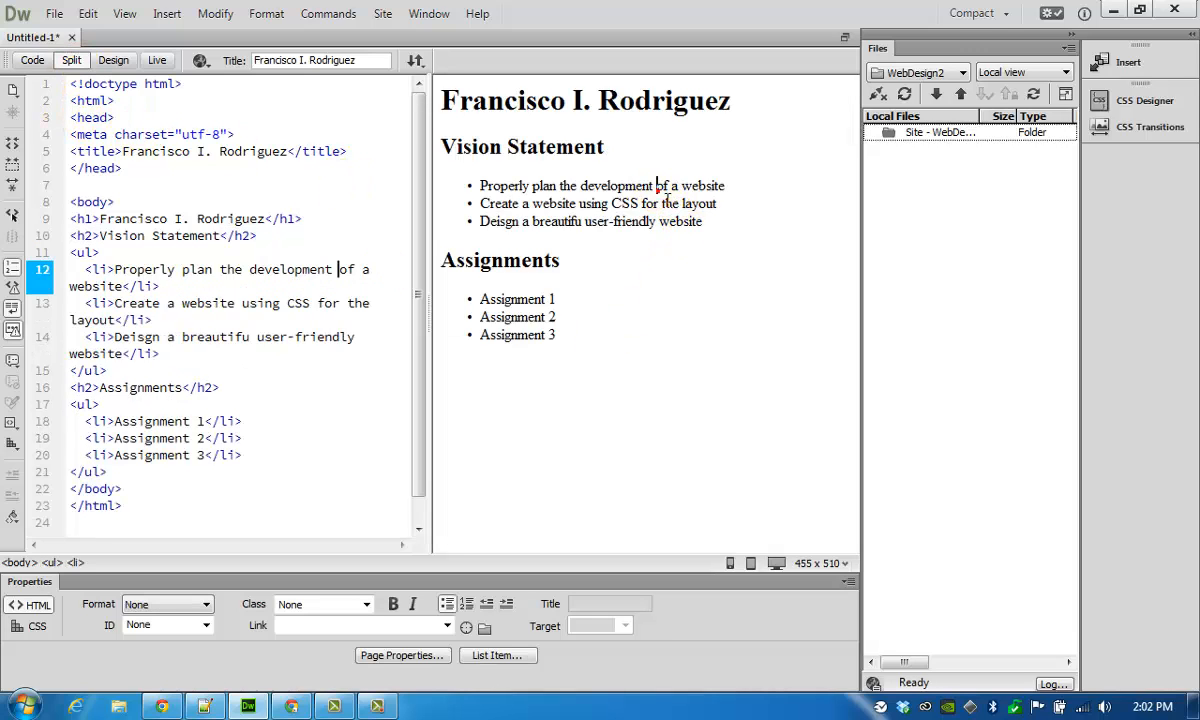
click(264, 219)
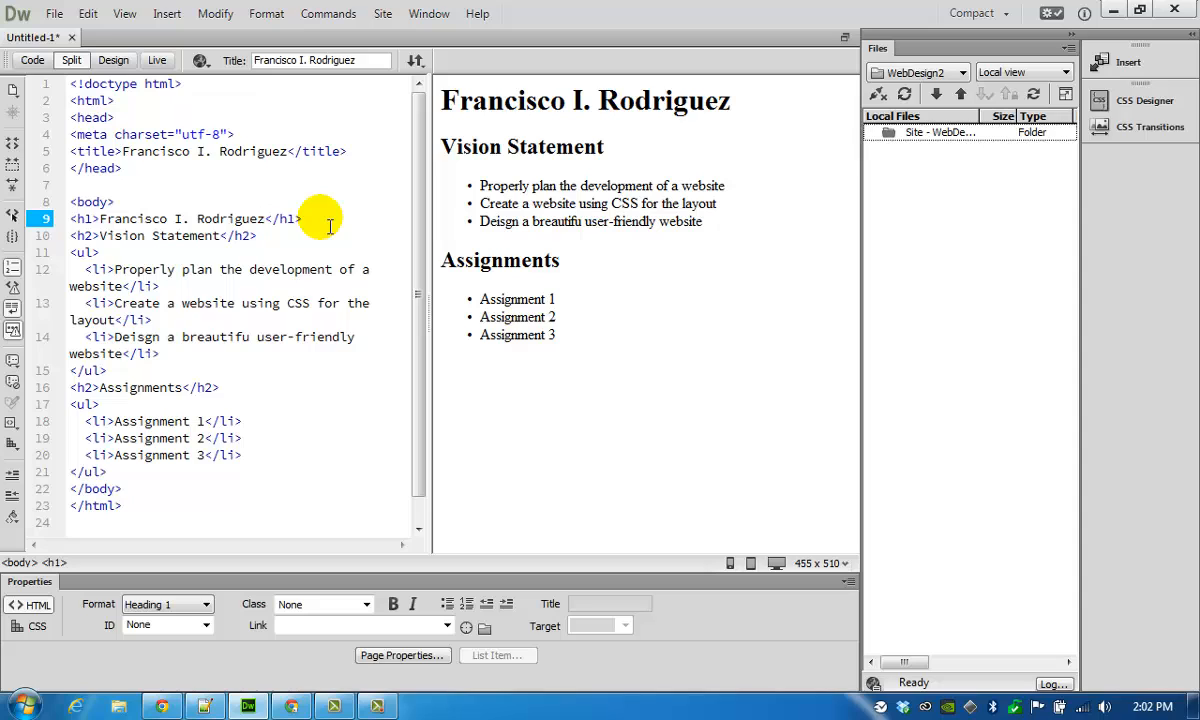
click(602, 186)
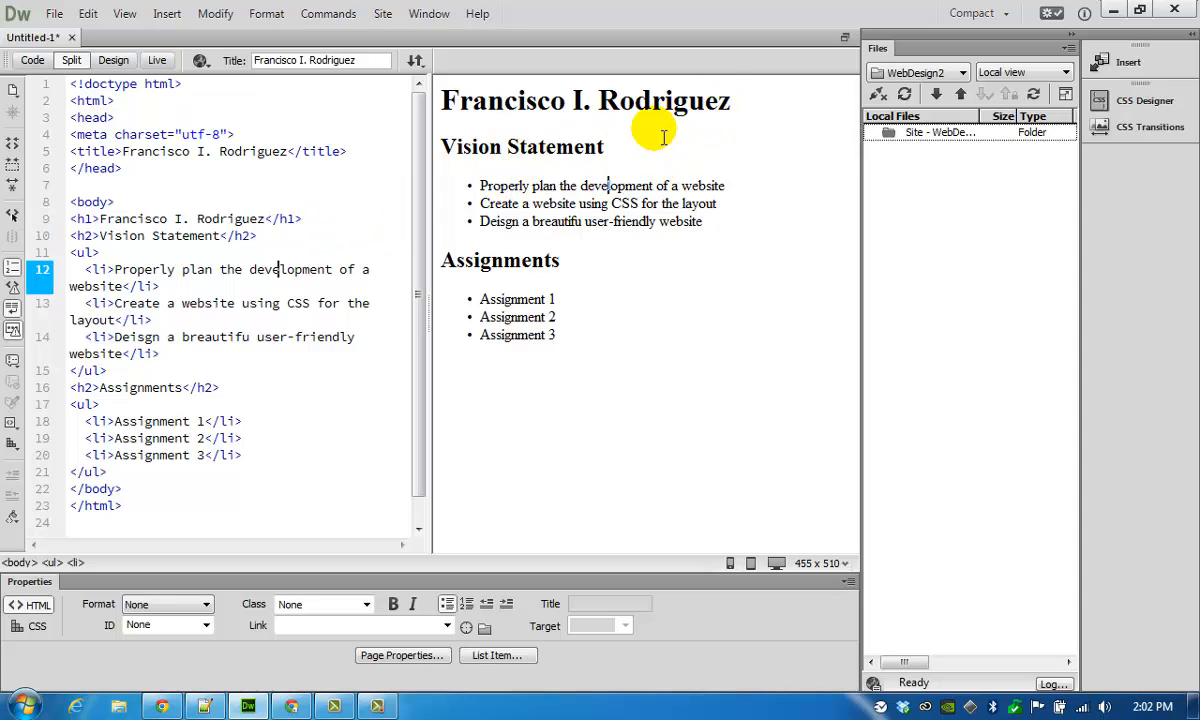
Insert the word "My" before Vision Statement in the heading of the rendered page.
click(432, 146)
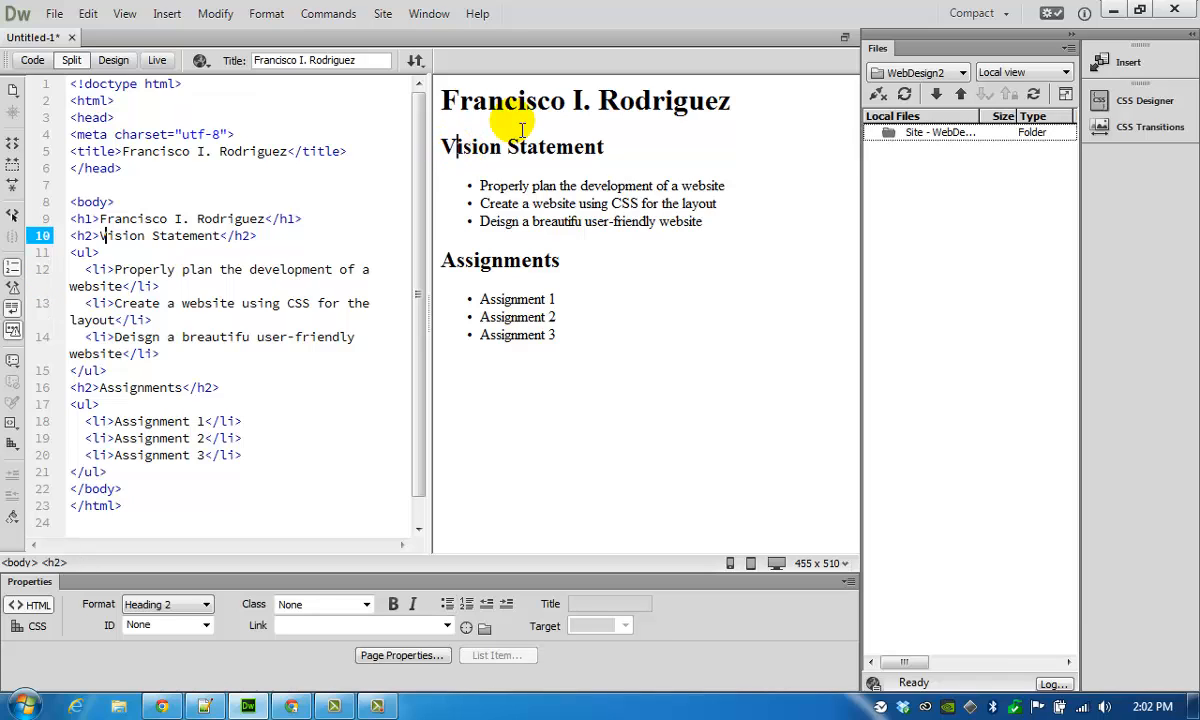
text(My)
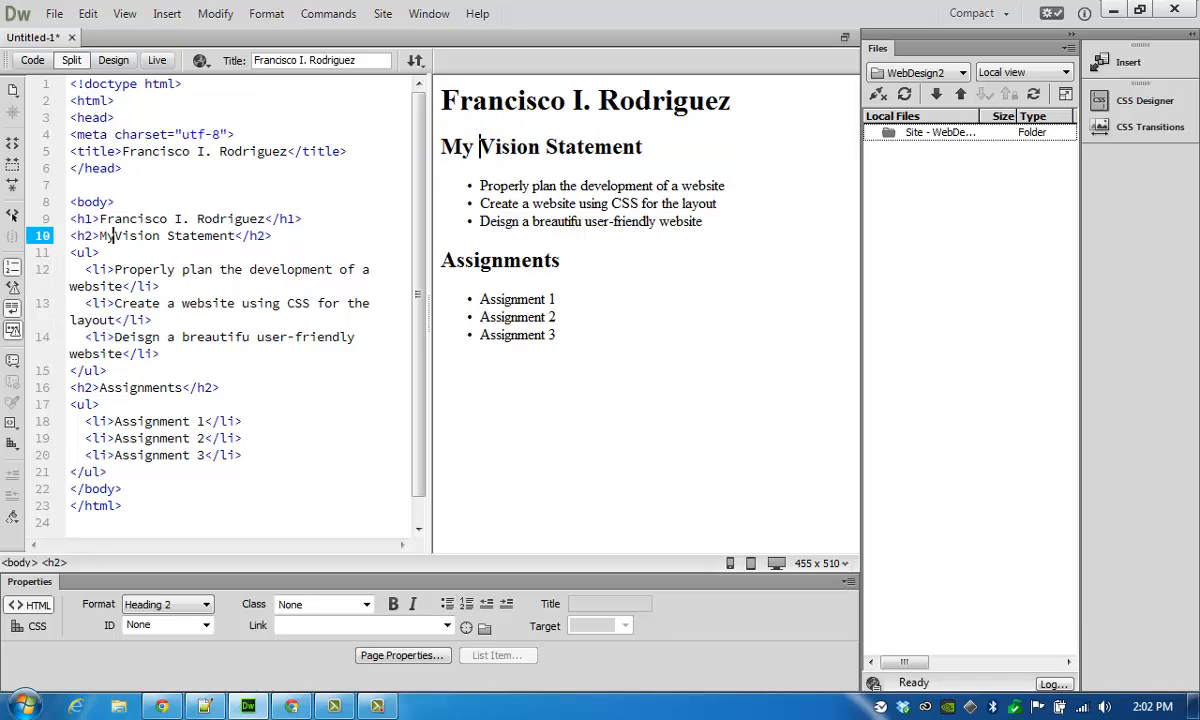
click(544, 146)
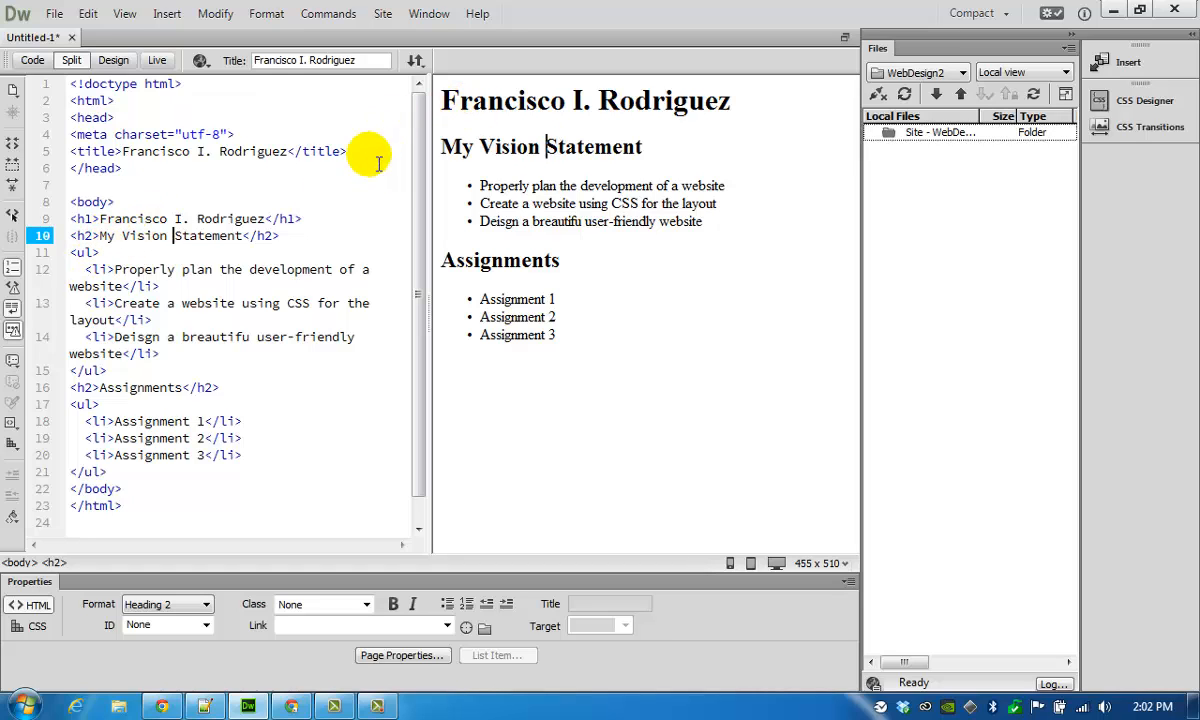
Delete the word "My" from the Vision Statement heading in the source code.
double_click(107, 237)
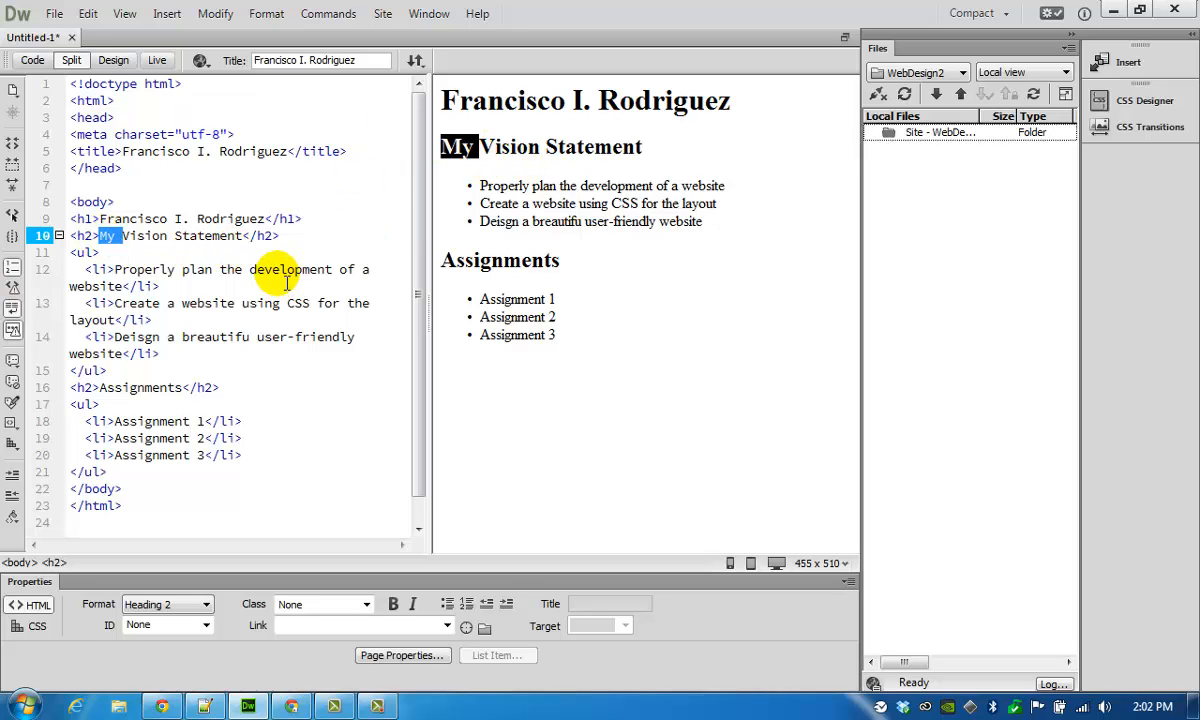
key(Delete)
click(512, 215)
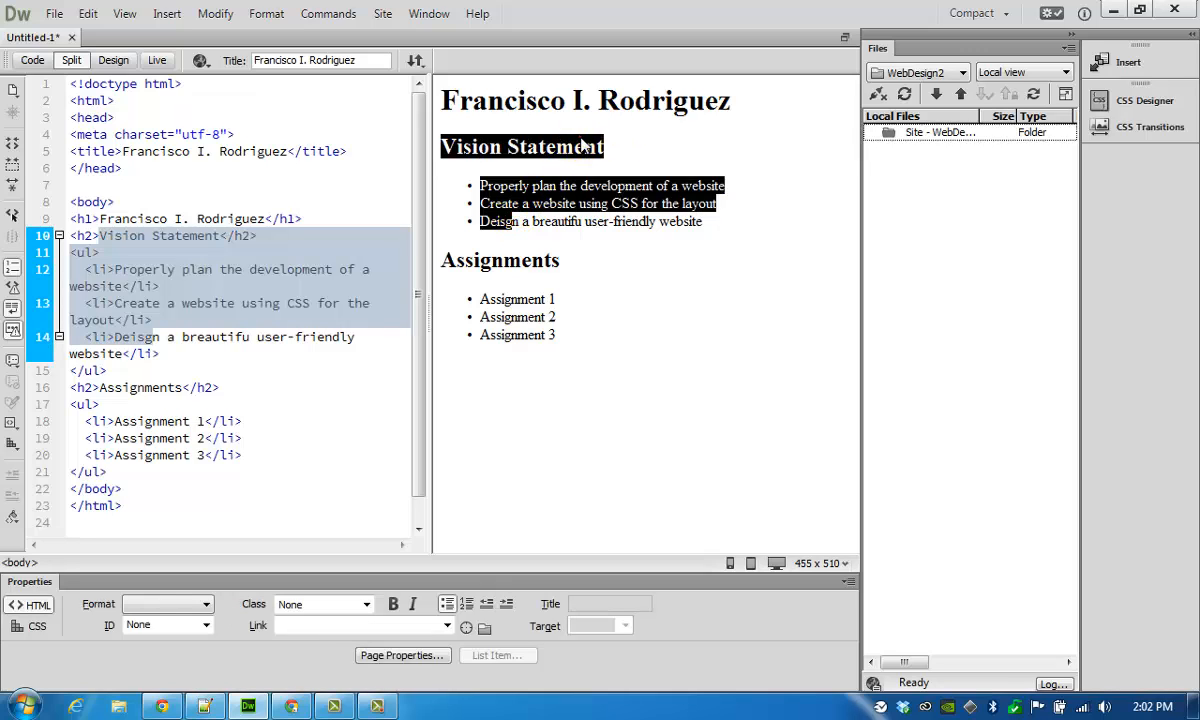
click(615, 140)
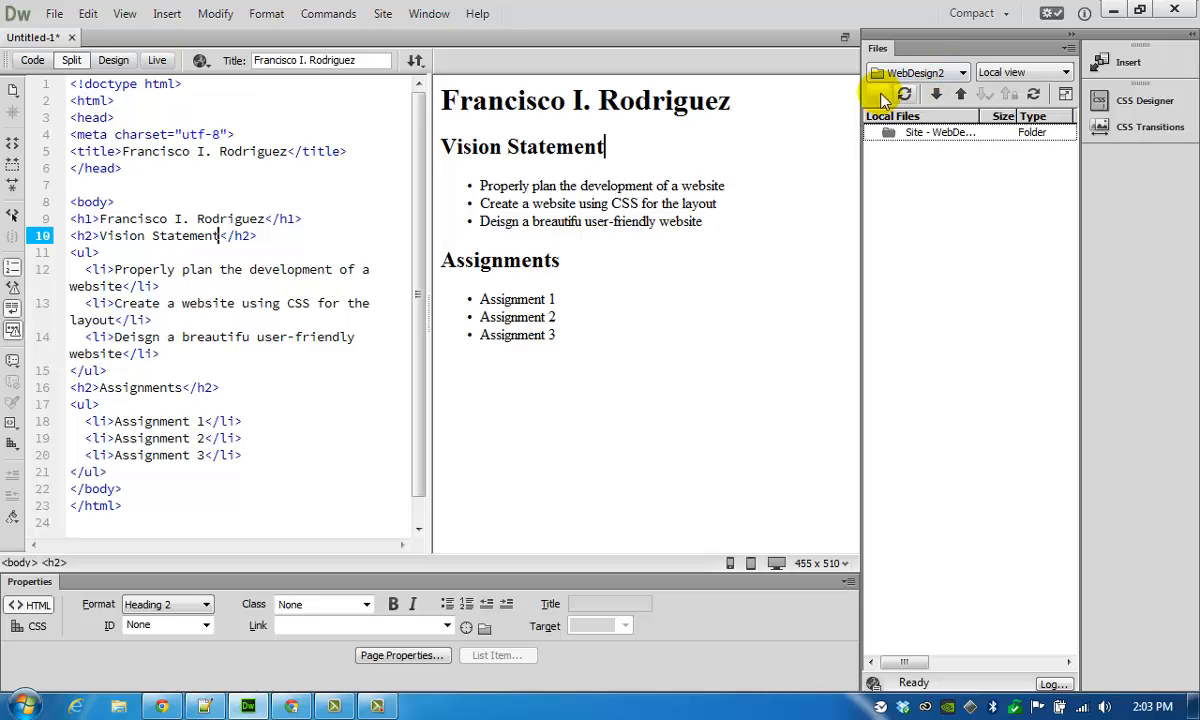
Save the page as index.html in the WebDesign2 folder.
click(52, 15)
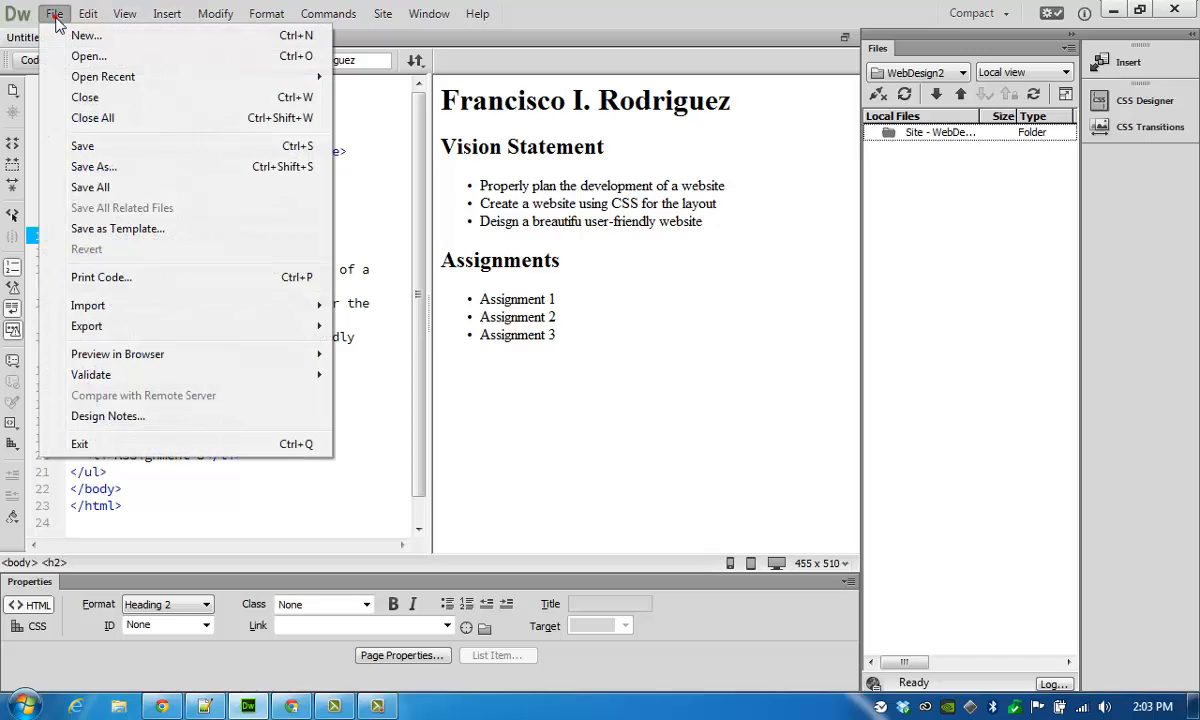
click(115, 146)
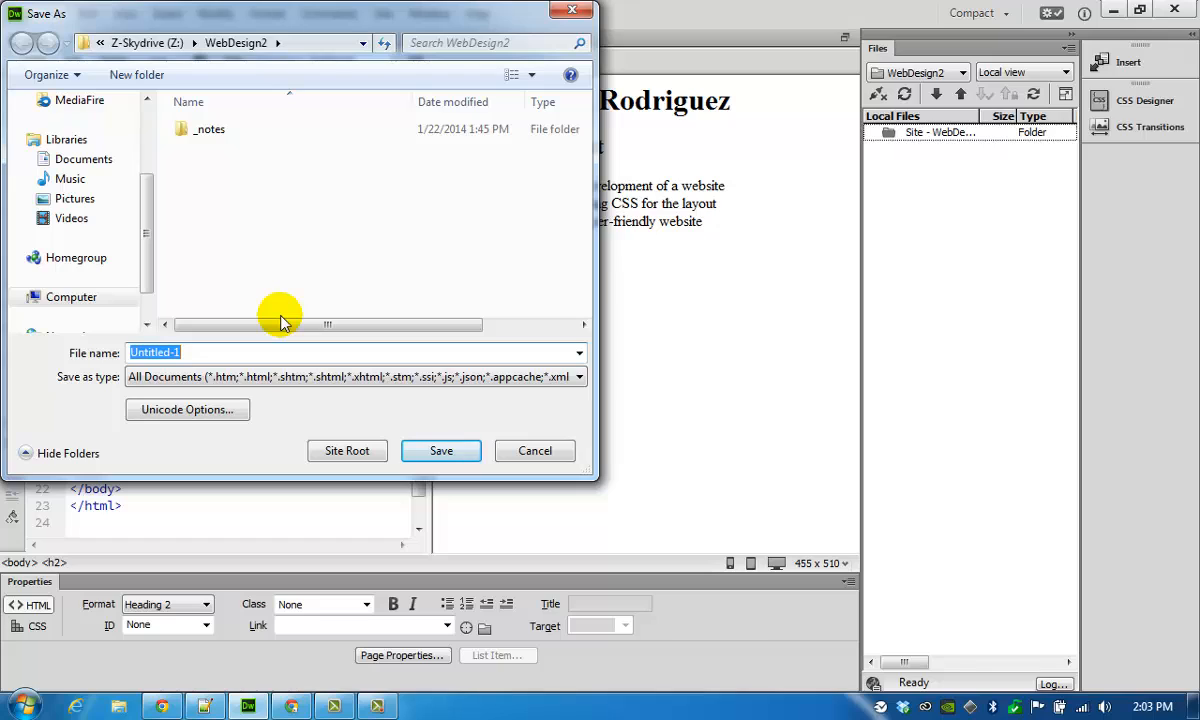
text(ind)
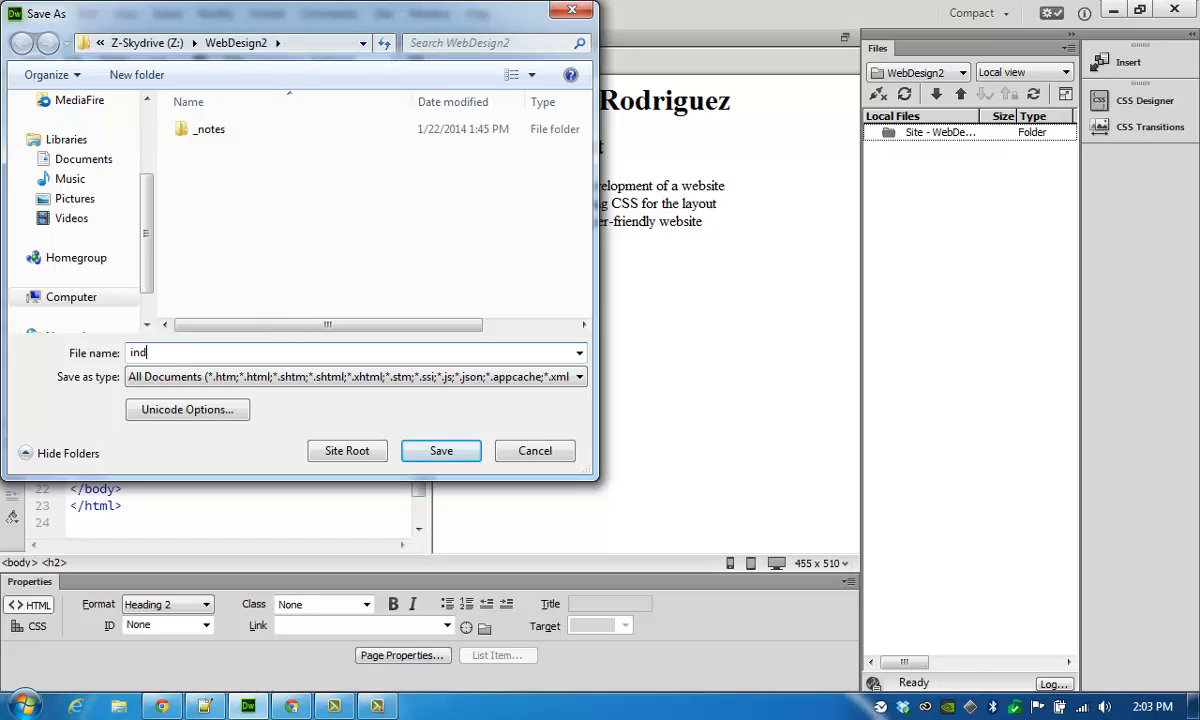
text(ex.html)
click(440, 452)
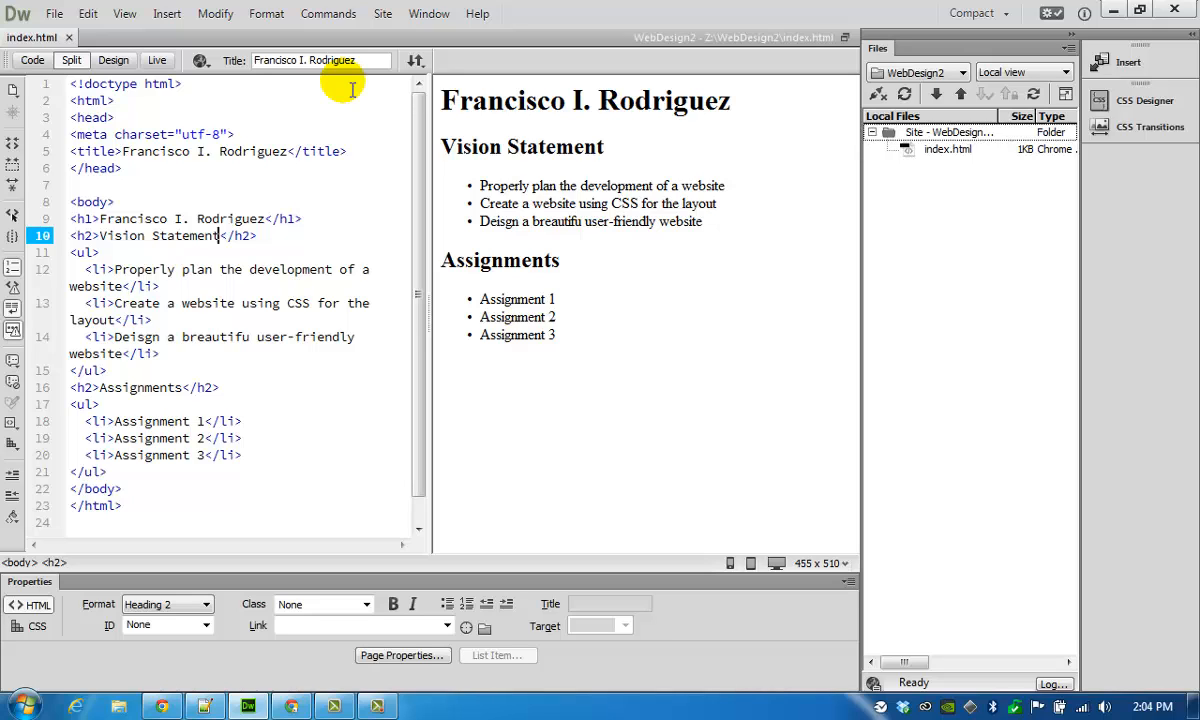
Upload index.html from the site's local files to the remote server, including its dependent files.
click(415, 63)
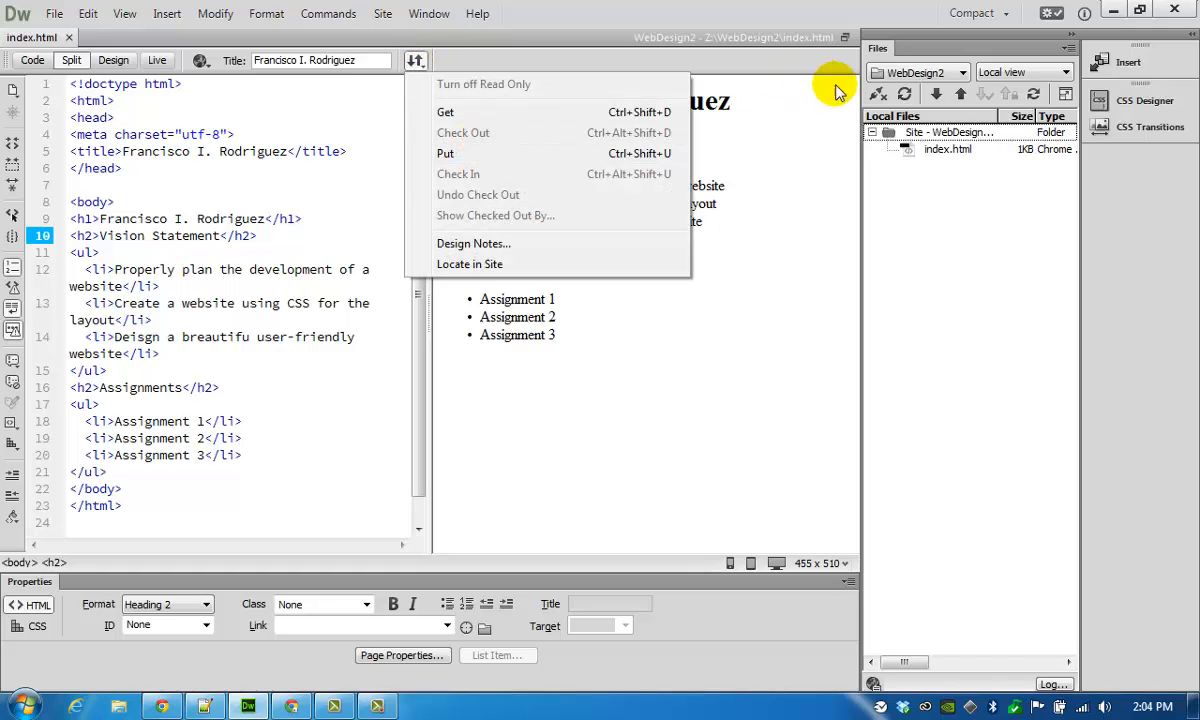
click(940, 149)
click(931, 162)
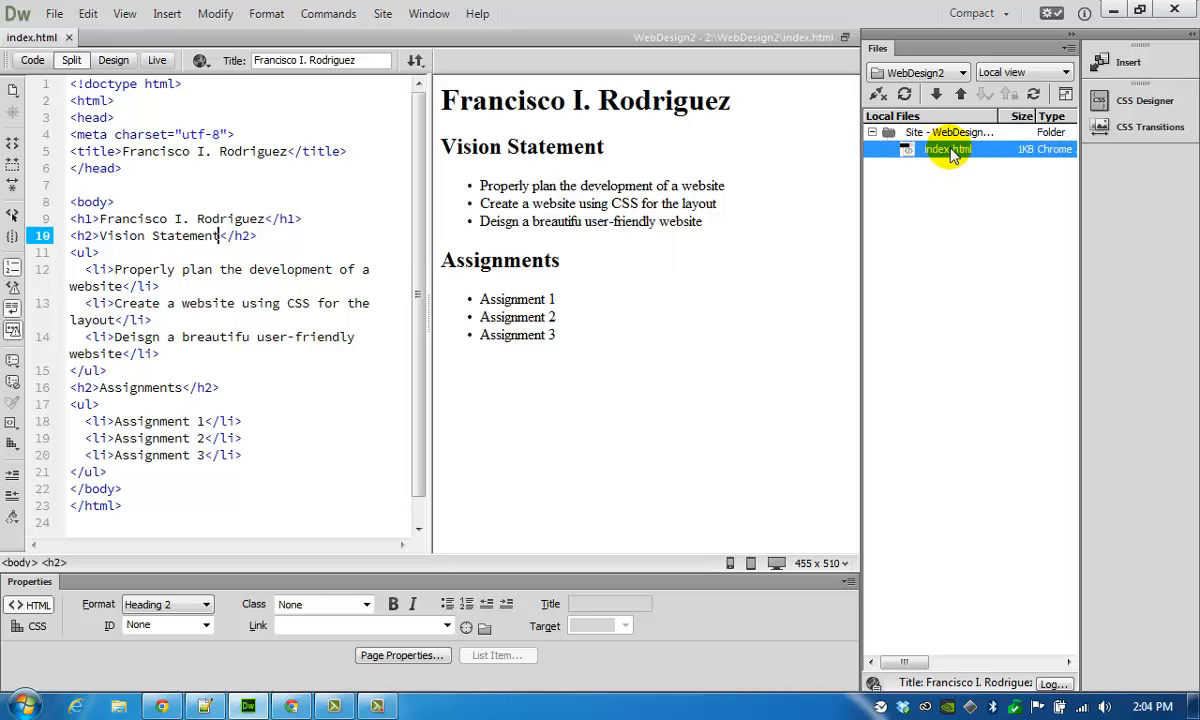
right_click(952, 151)
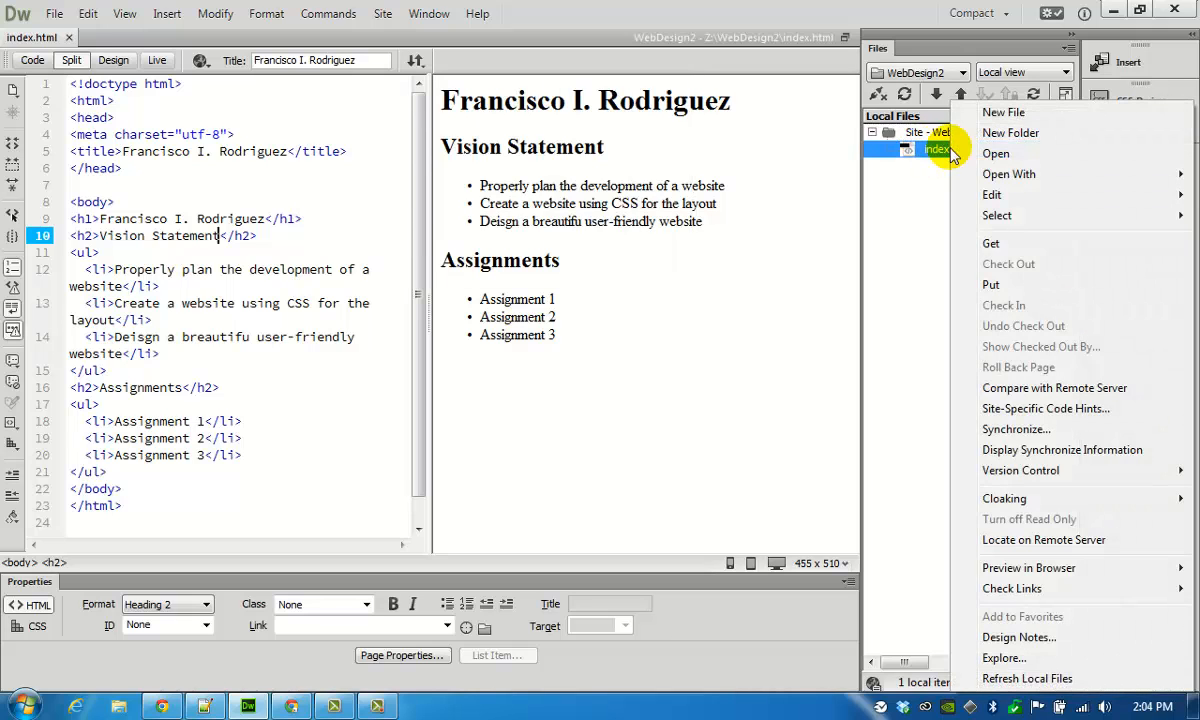
click(995, 285)
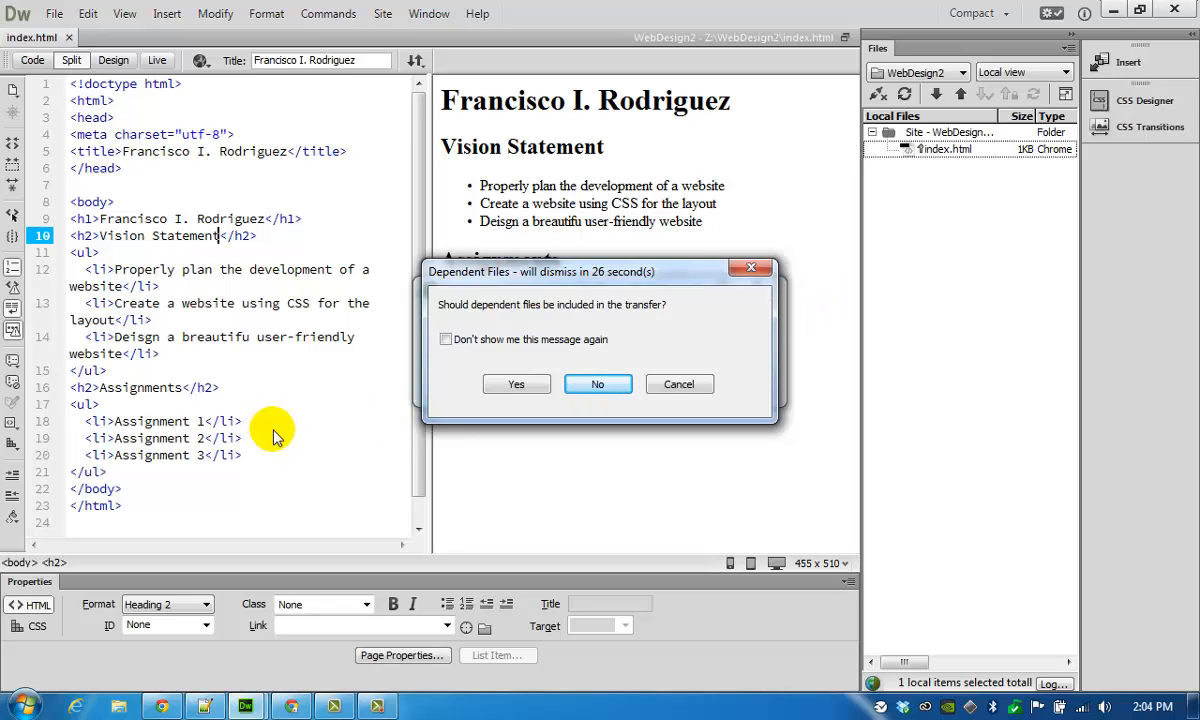
click(517, 388)
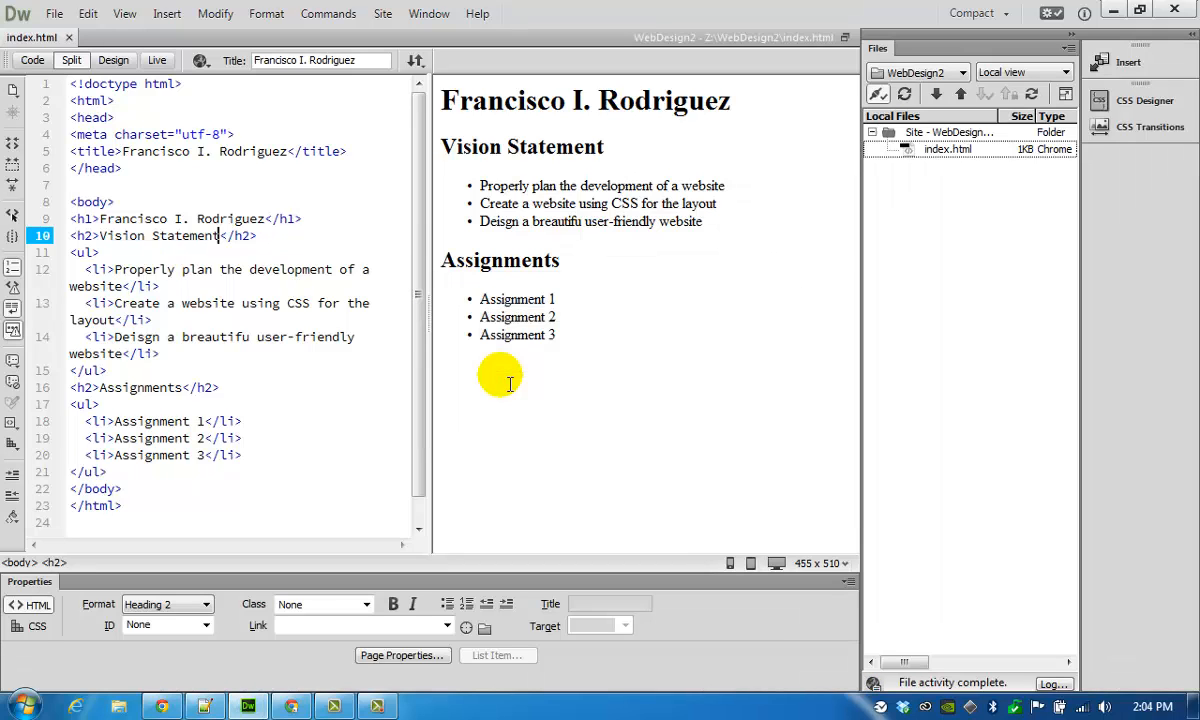
Switch to Chrome and reload idtprof.byethost18.com to check the uploaded page.
click(161, 707)
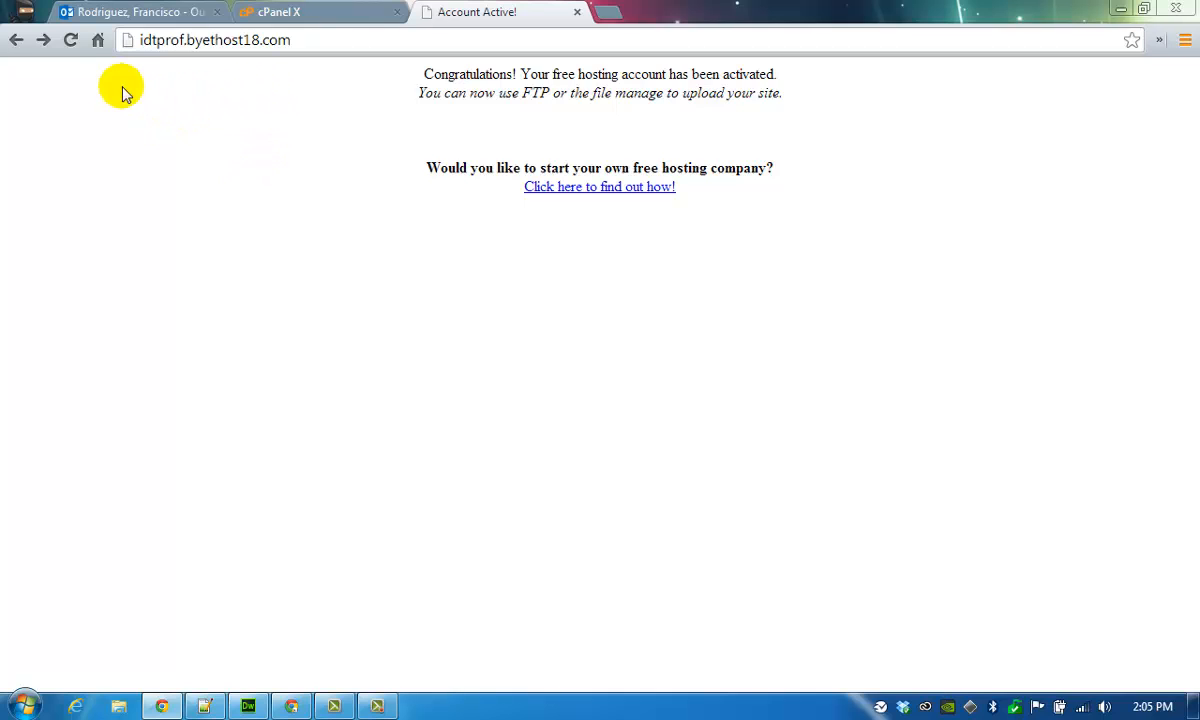
click(70, 42)
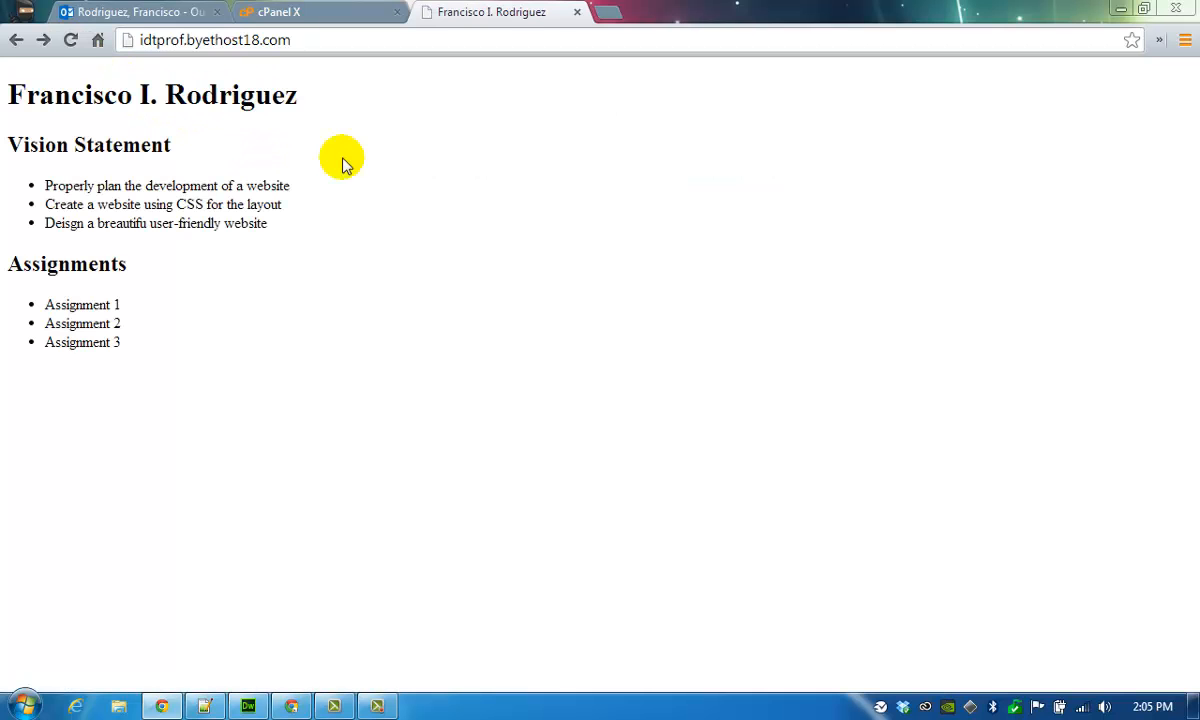